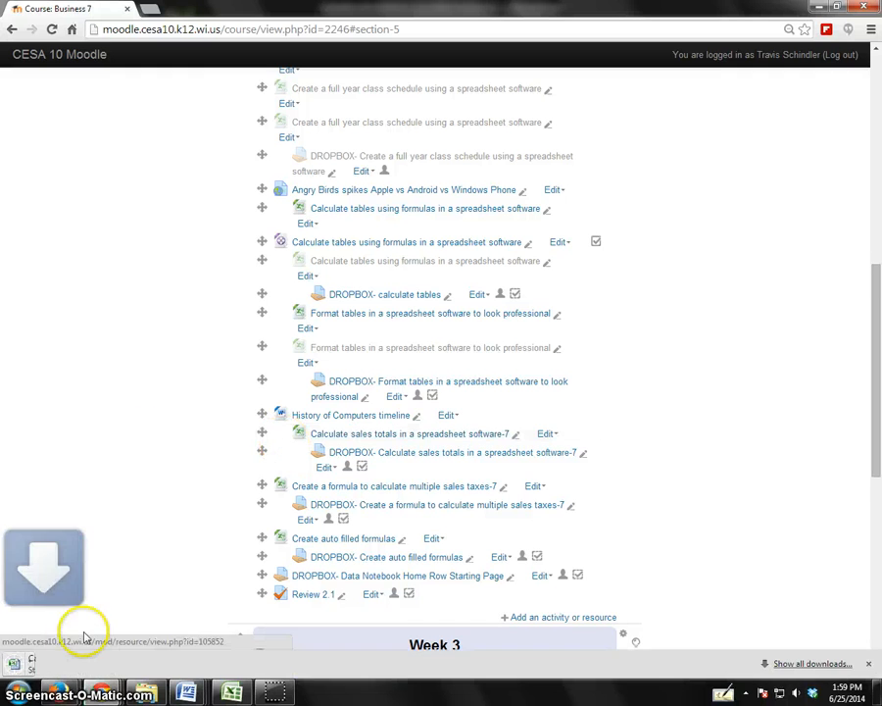
Open the downloaded "Calculate sales totals in a spreadsheet software-7" workbook in Excel and select cell E8, the first TAX cell
left_click(65, 659)
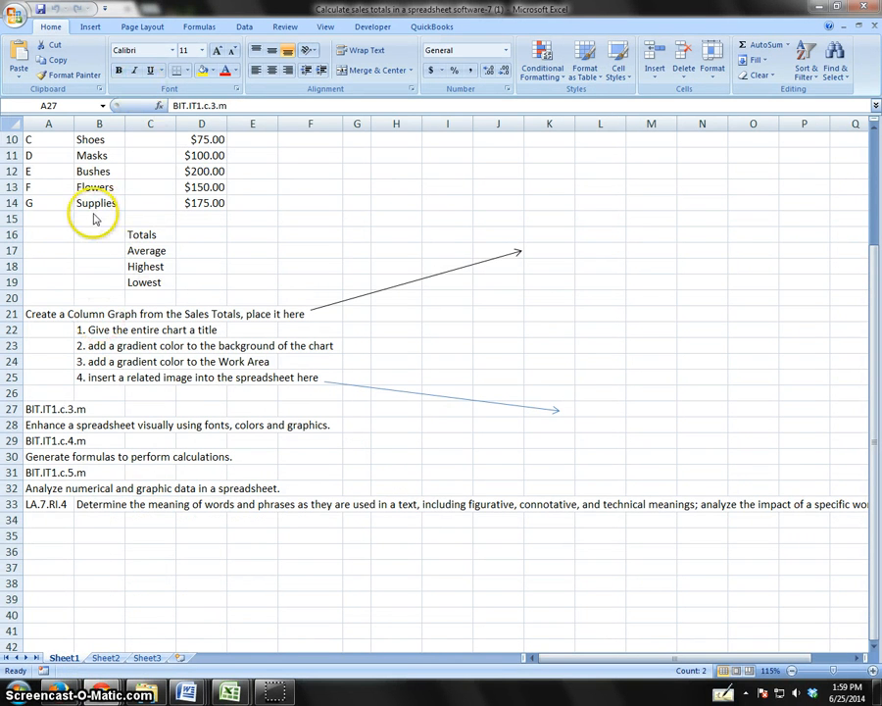
scroll(93, 224, "up", 3)
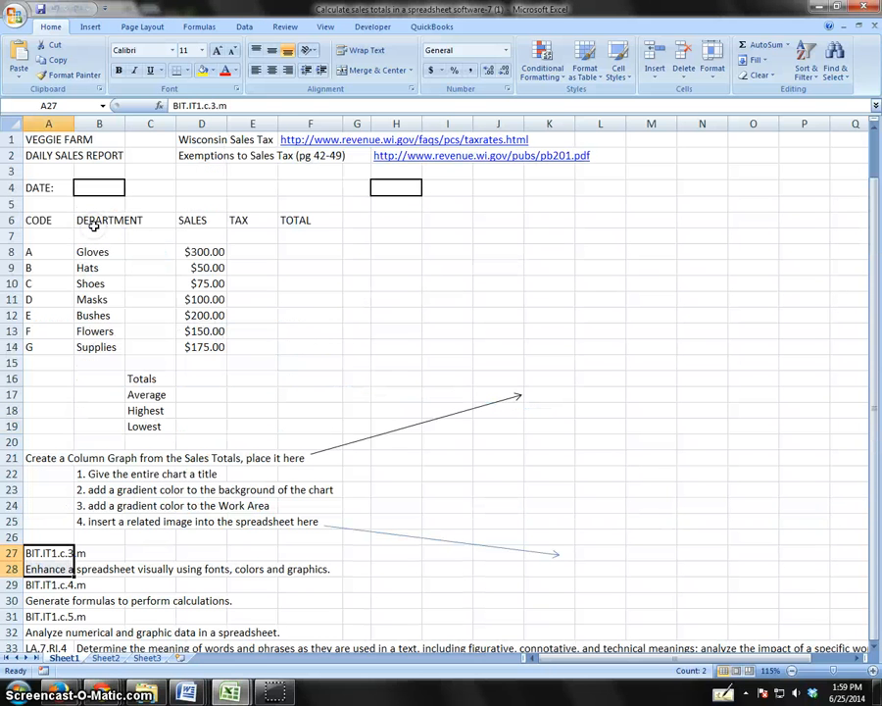
left_click(84, 172)
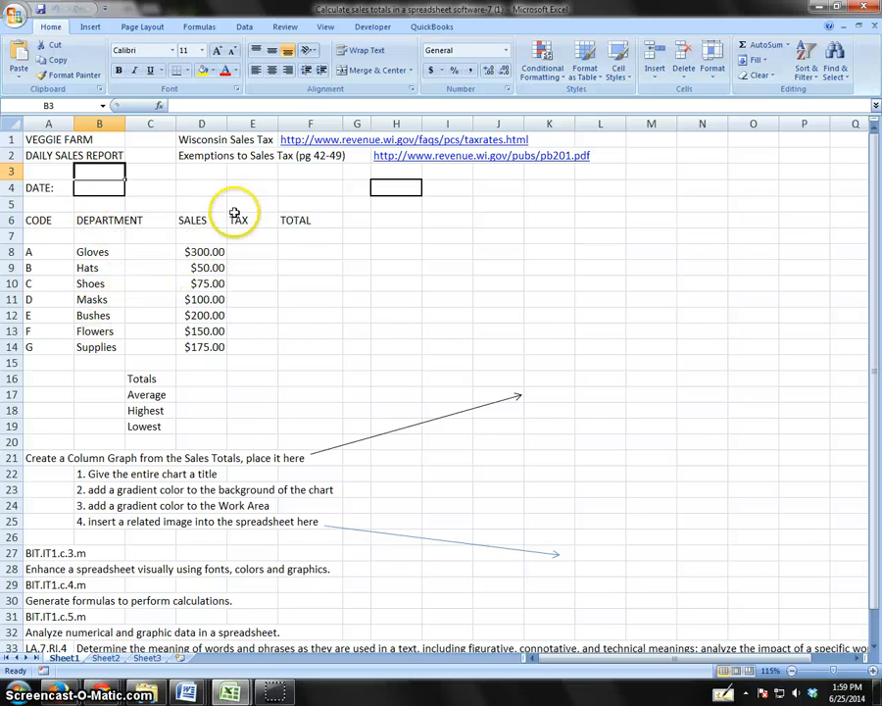
left_click_drag(246, 252, 247, 331)
left_click(245, 252)
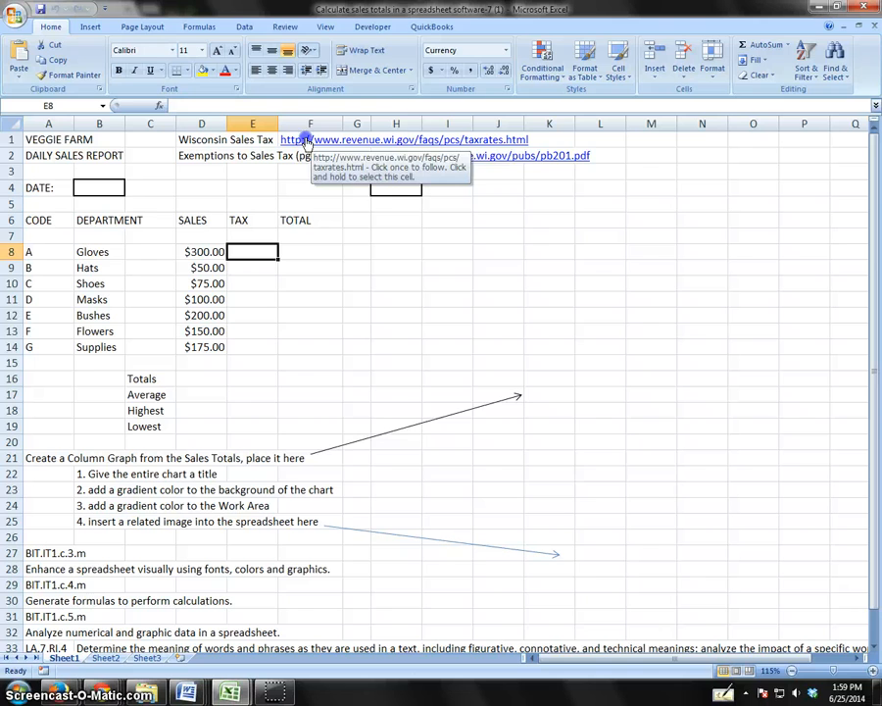
Follow the Wisconsin Sales Tax link from the sheet and examine the sales tax rate chart by county
left_click(305, 140)
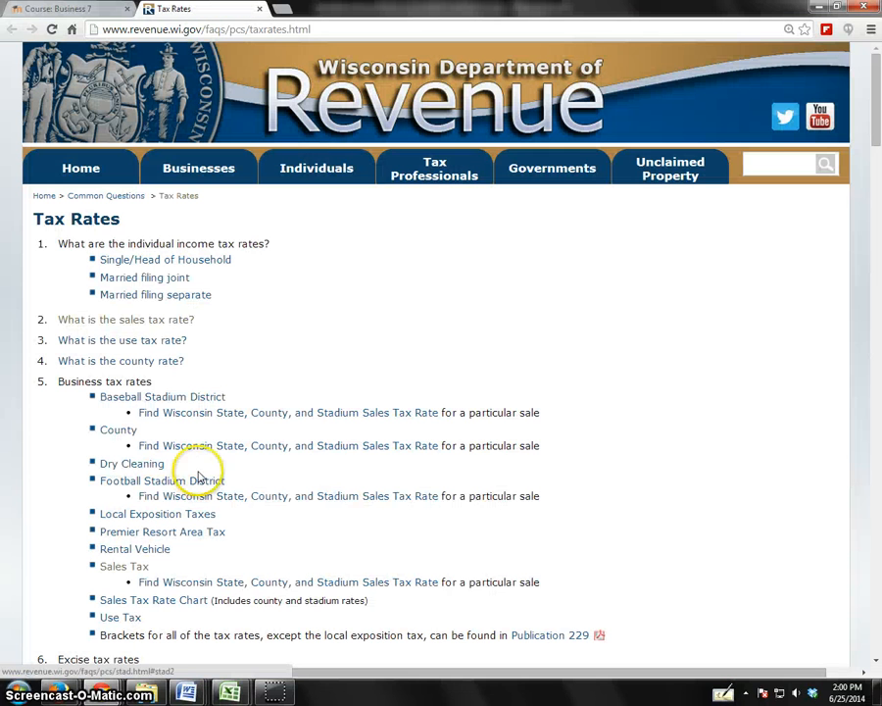
scroll(217, 315, "down", 7)
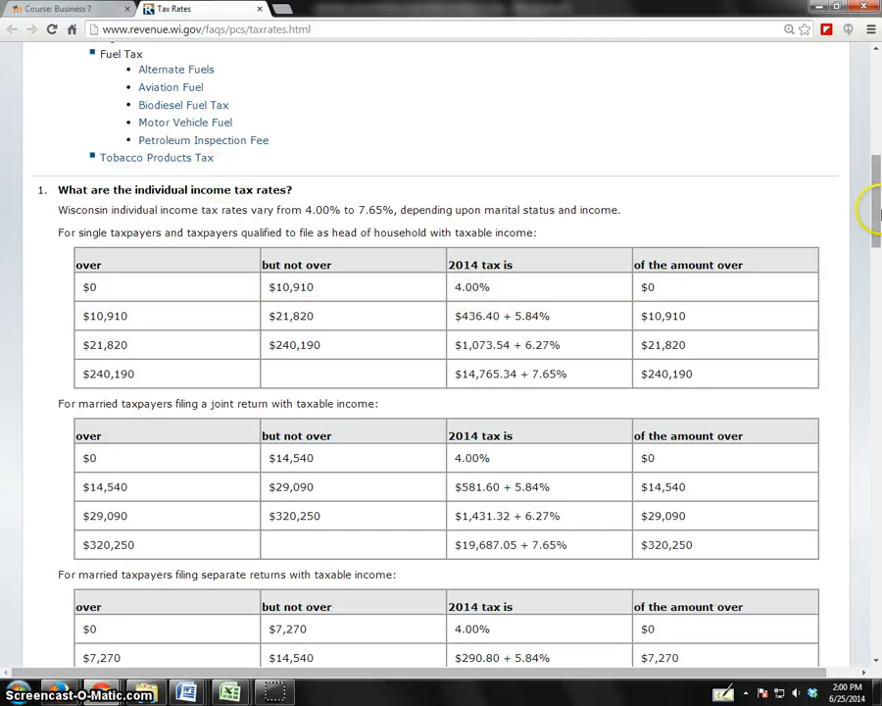
left_click_drag(874, 207, 879, 344)
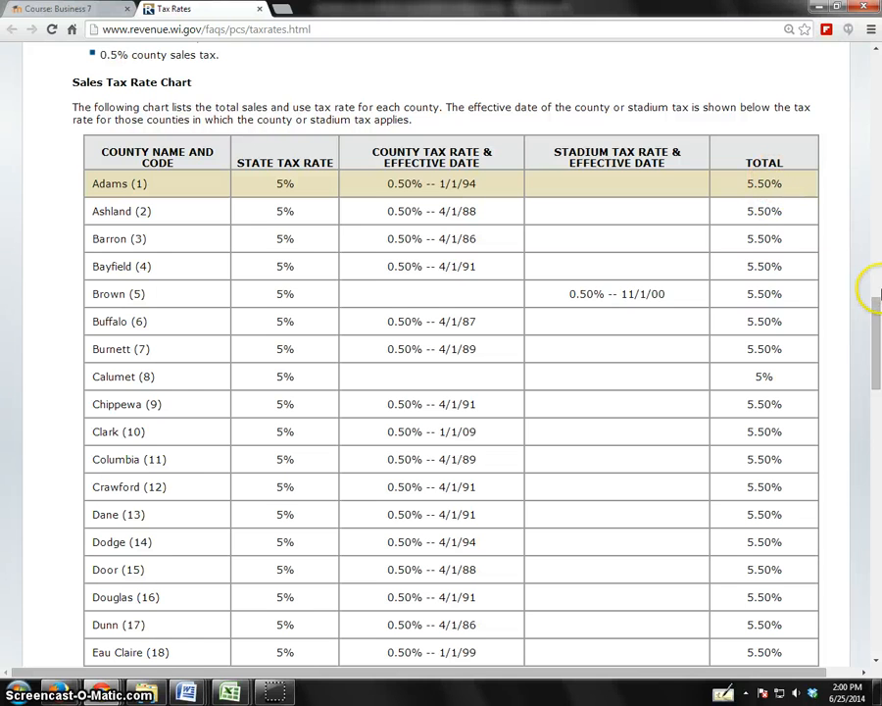
left_click_drag(879, 294, 875, 355)
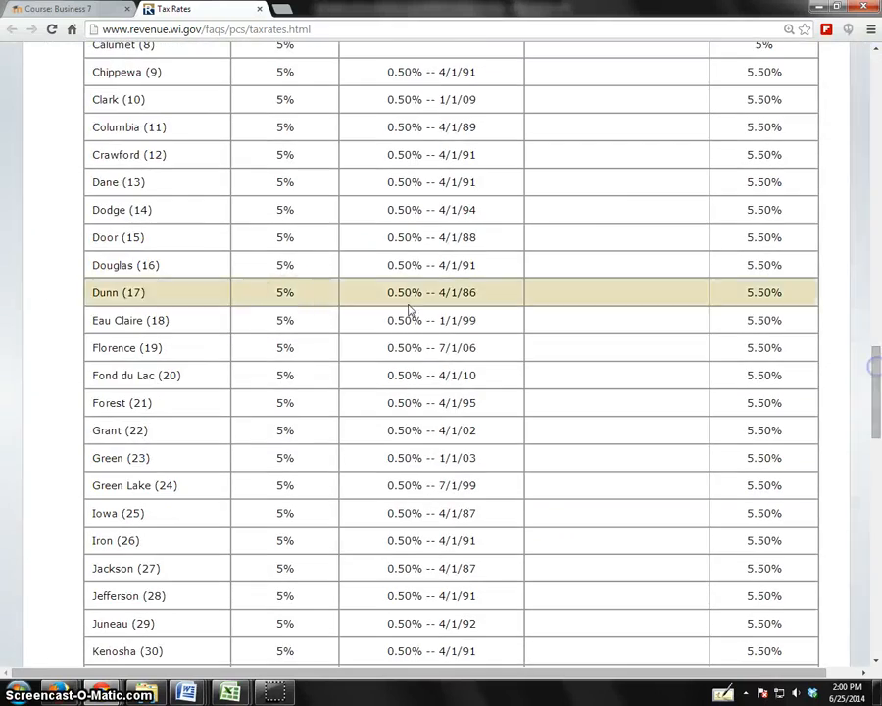
scroll(410, 309, "up", 15)
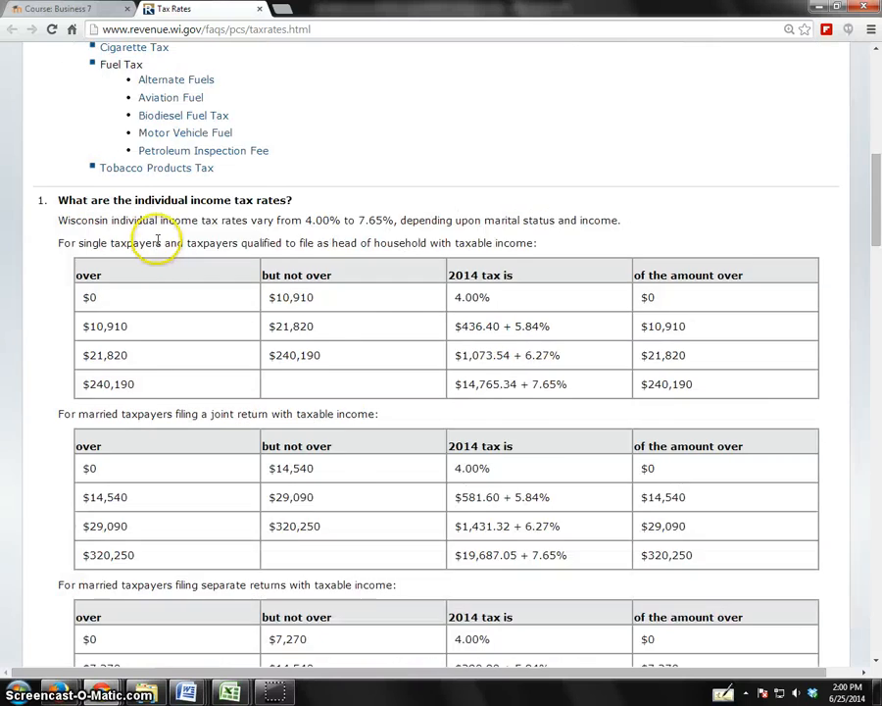
scroll(157, 240, "up", 5)
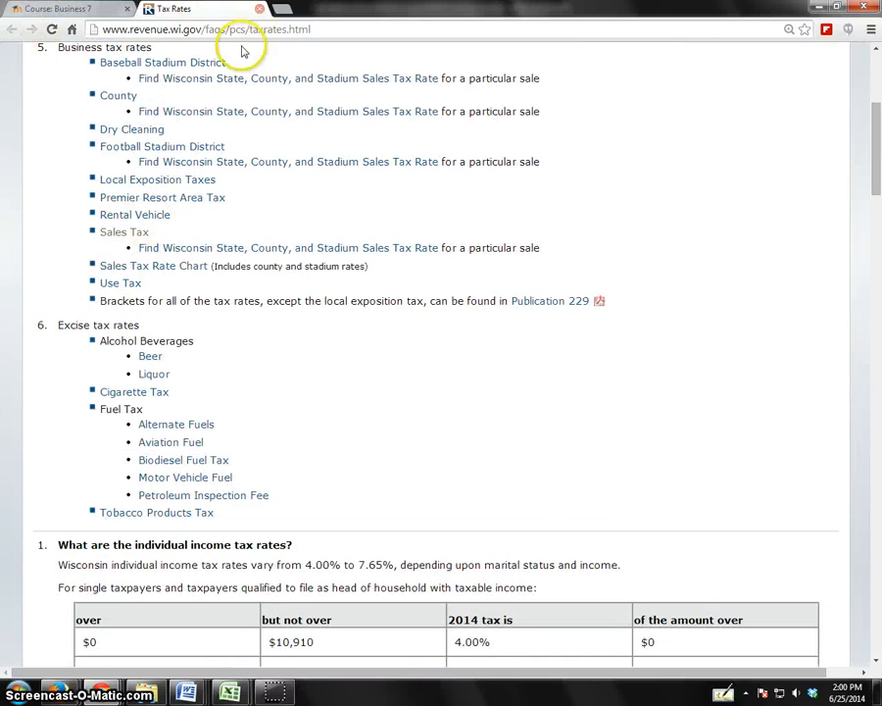
Close the Tax Rates page and return to the newly opened sales totals workbook in Excel
left_click(259, 9)
mouse_move(228, 691)
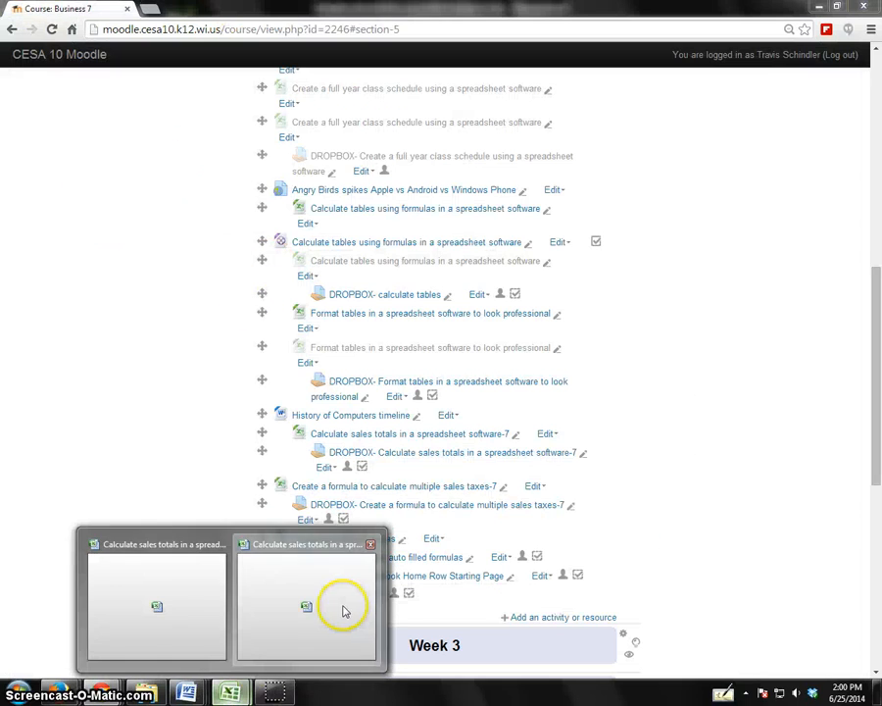
left_click(343, 610)
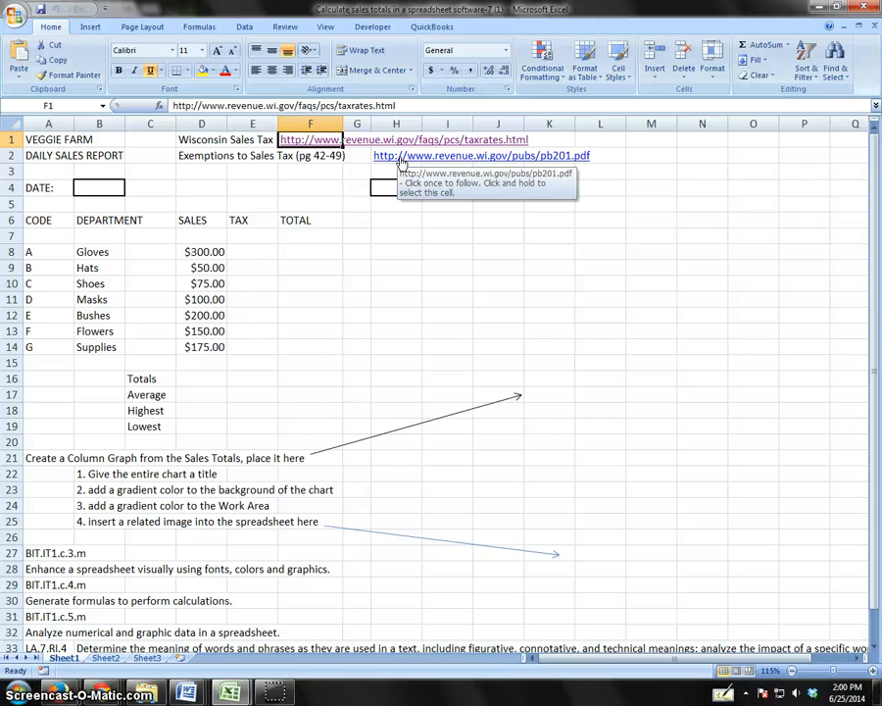
Calculate the tax on the Gloves sales in cell E8 with the formula =D8*5.5%
left_click(245, 253)
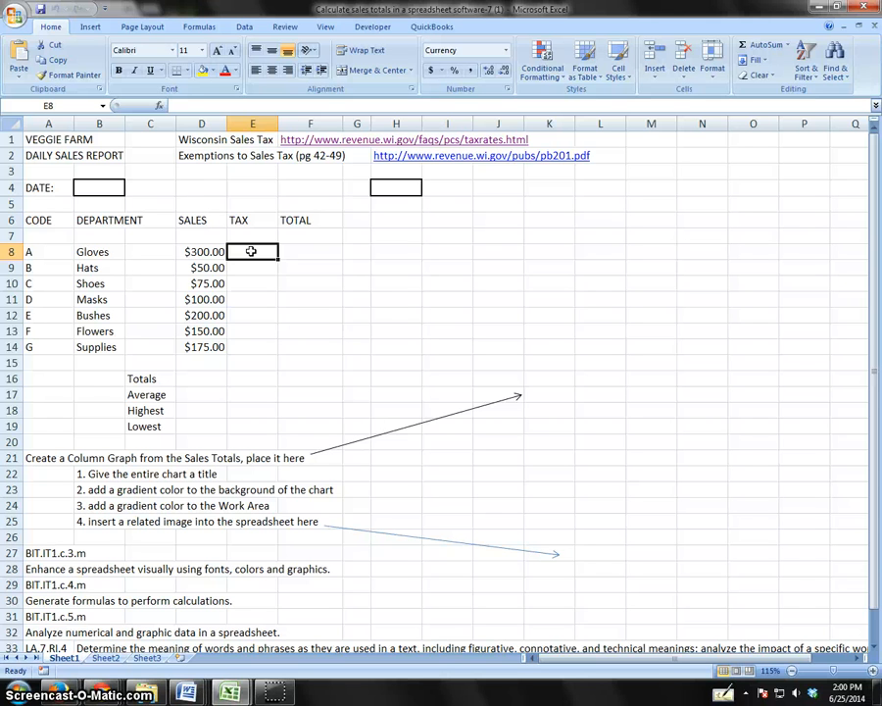
type("=")
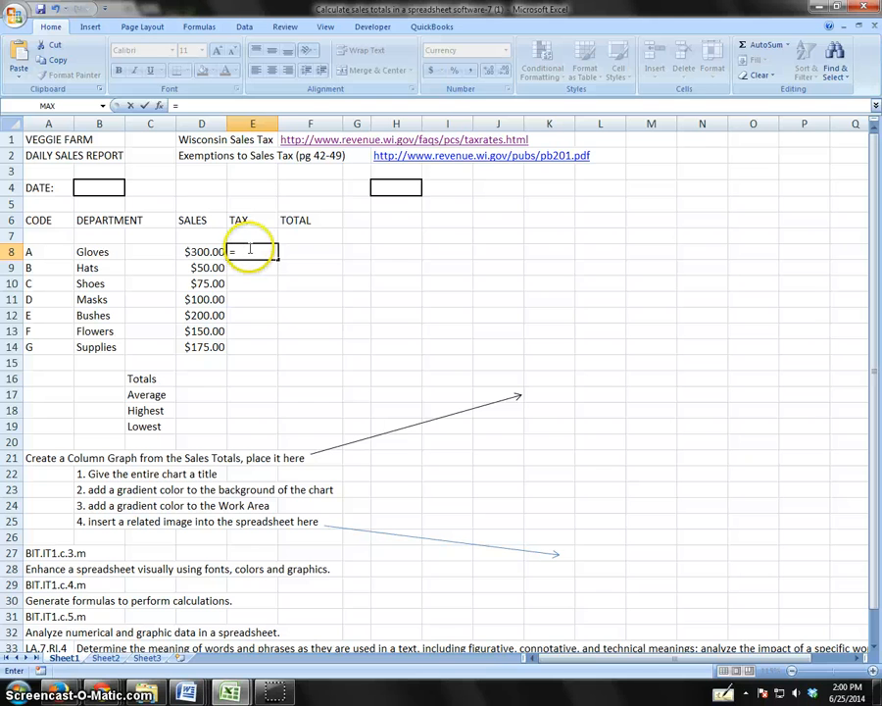
left_click(200, 252)
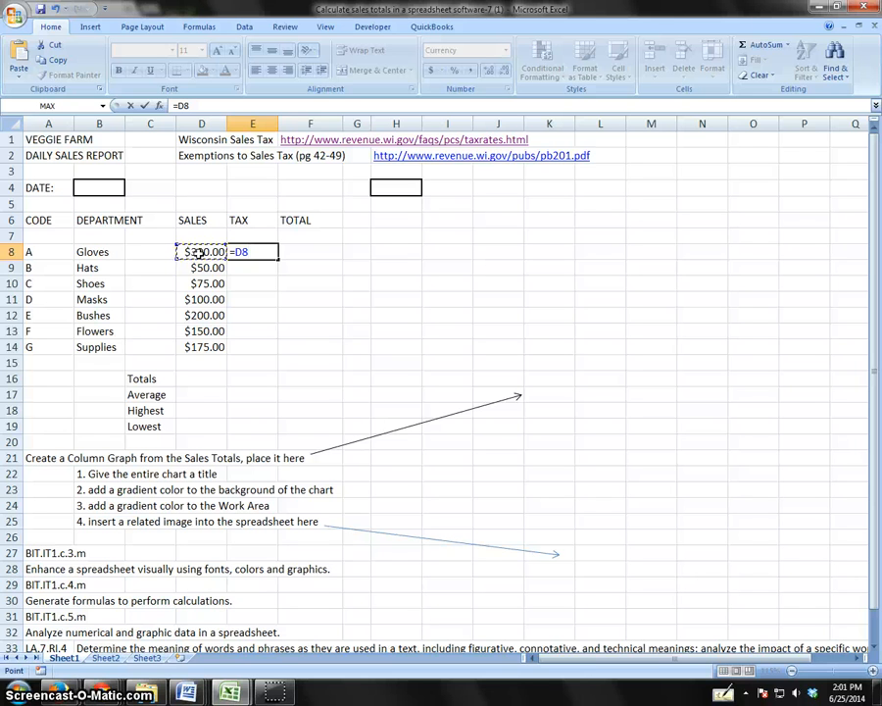
type("*")
type("%")
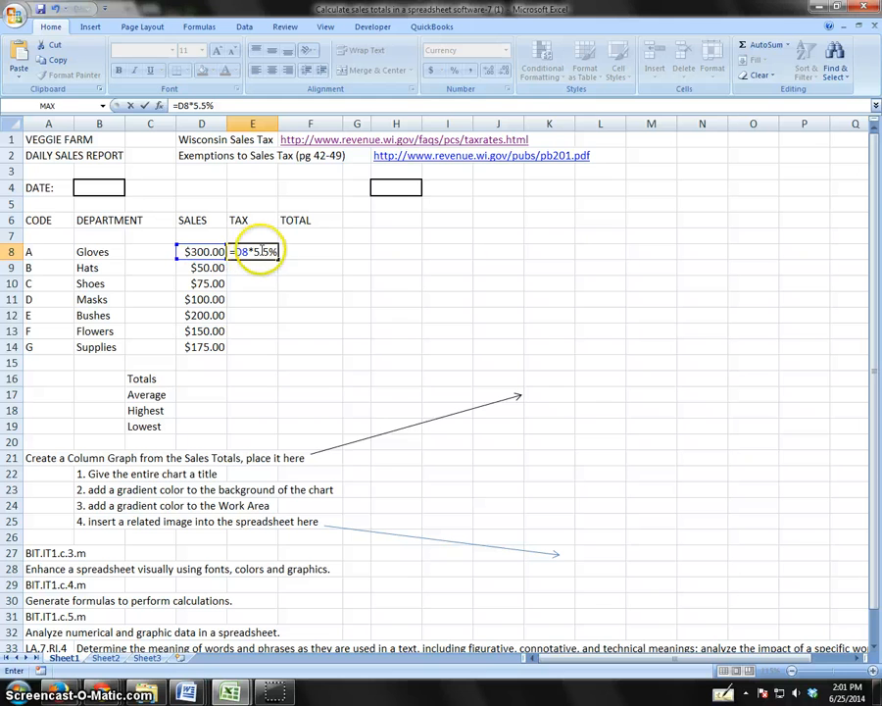
left_click(264, 251)
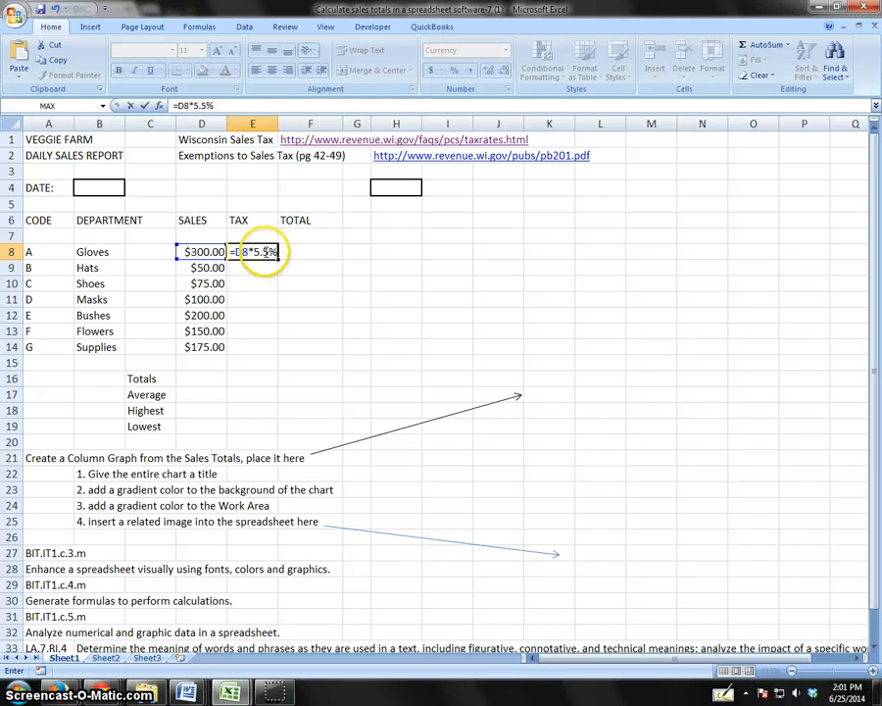
double_click(264, 251)
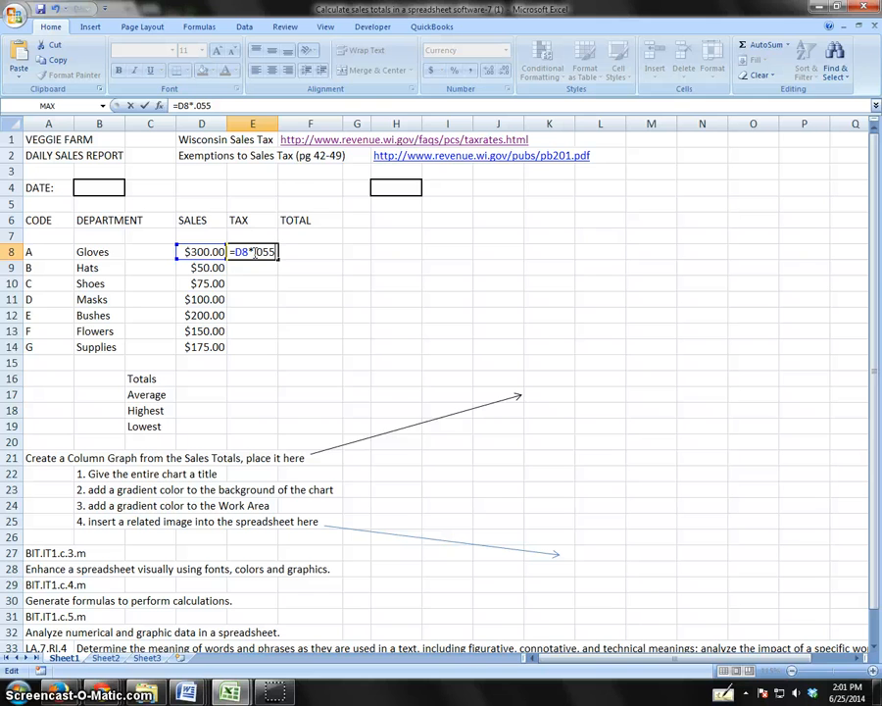
left_click(270, 252)
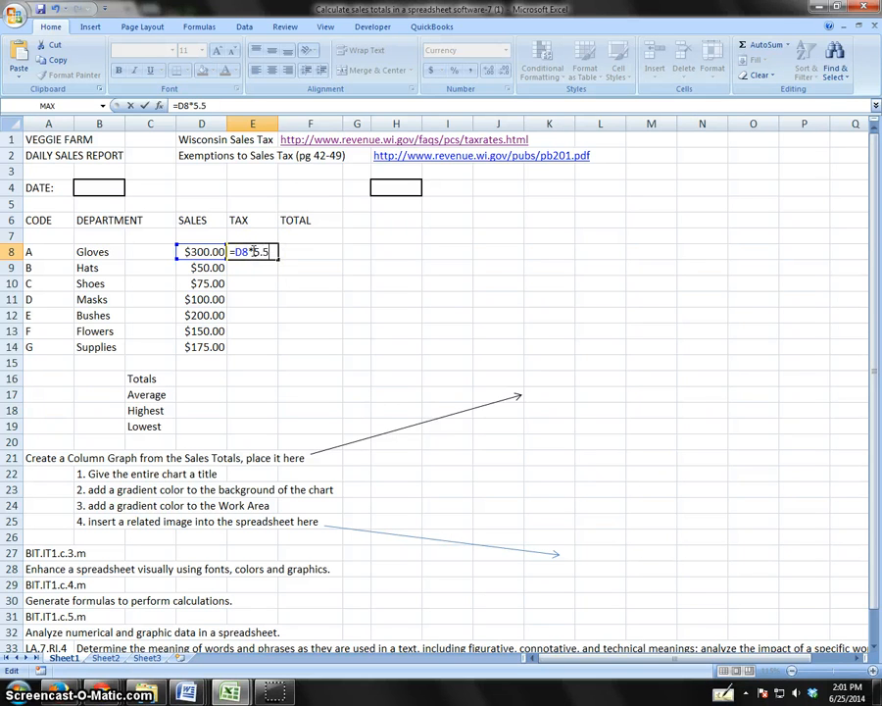
key("Return")
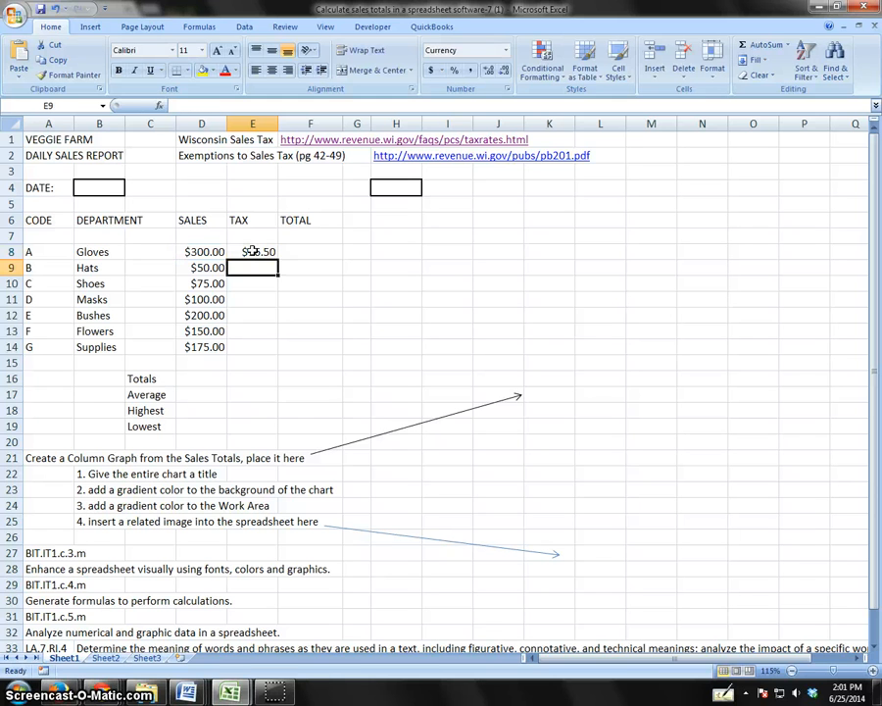
Fill the tax formula in E8 down through E14 for all remaining departments
left_click(261, 267)
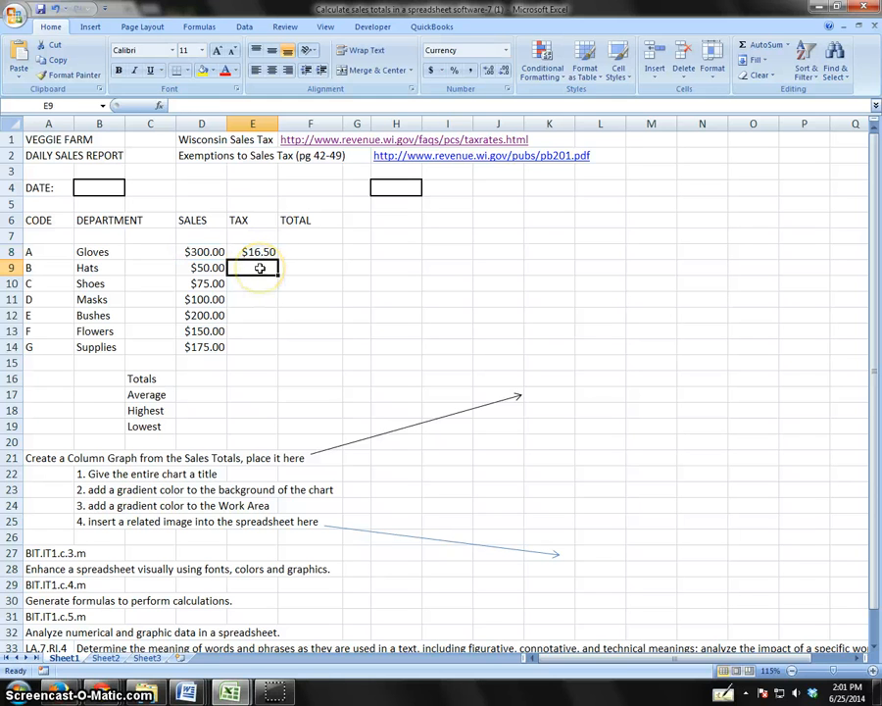
left_click(258, 251)
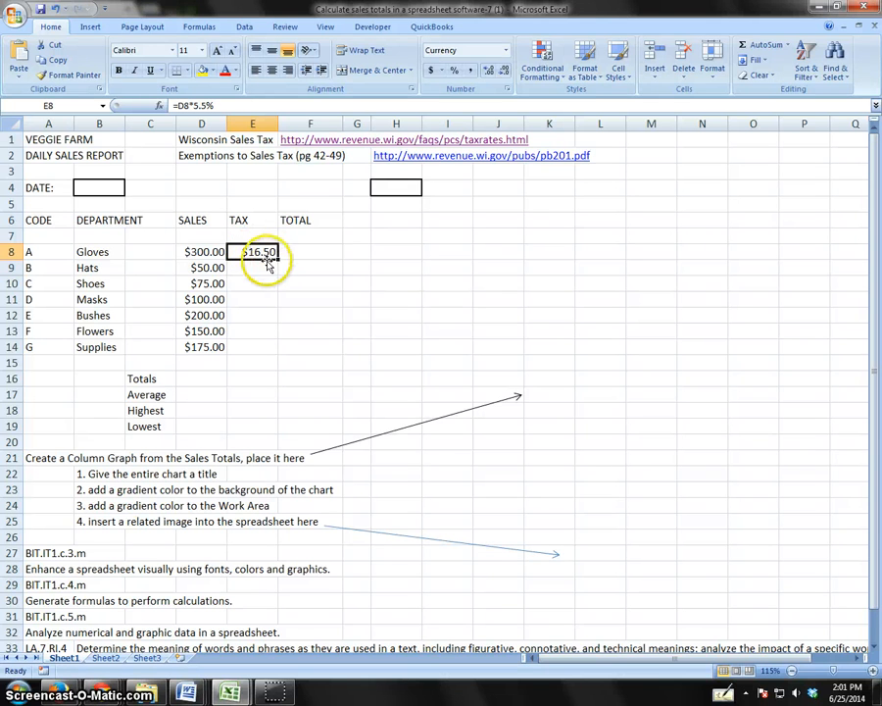
left_click(208, 252)
left_click(257, 252)
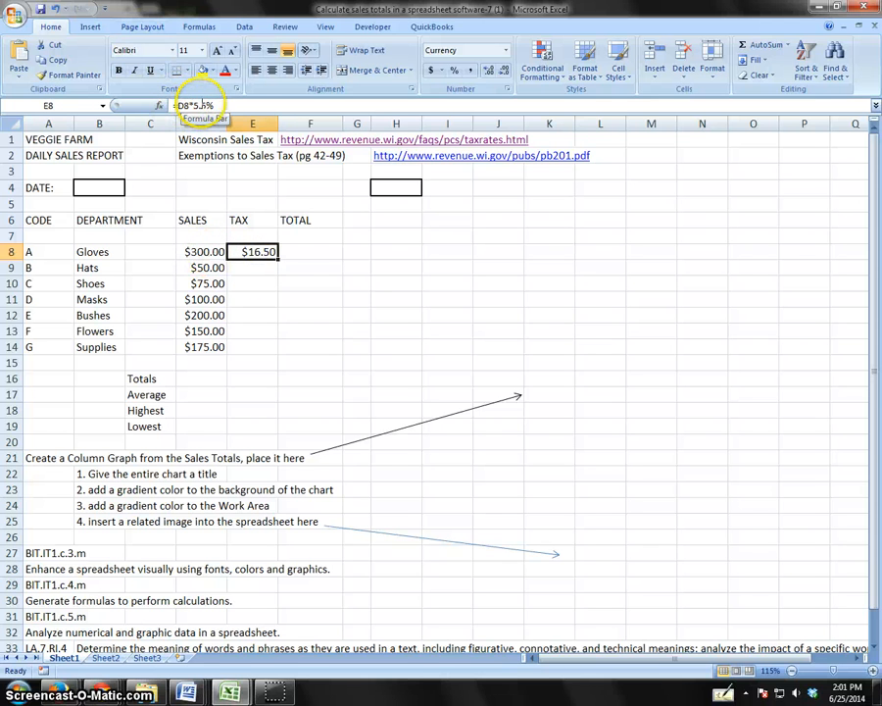
left_click_drag(278, 260, 280, 355)
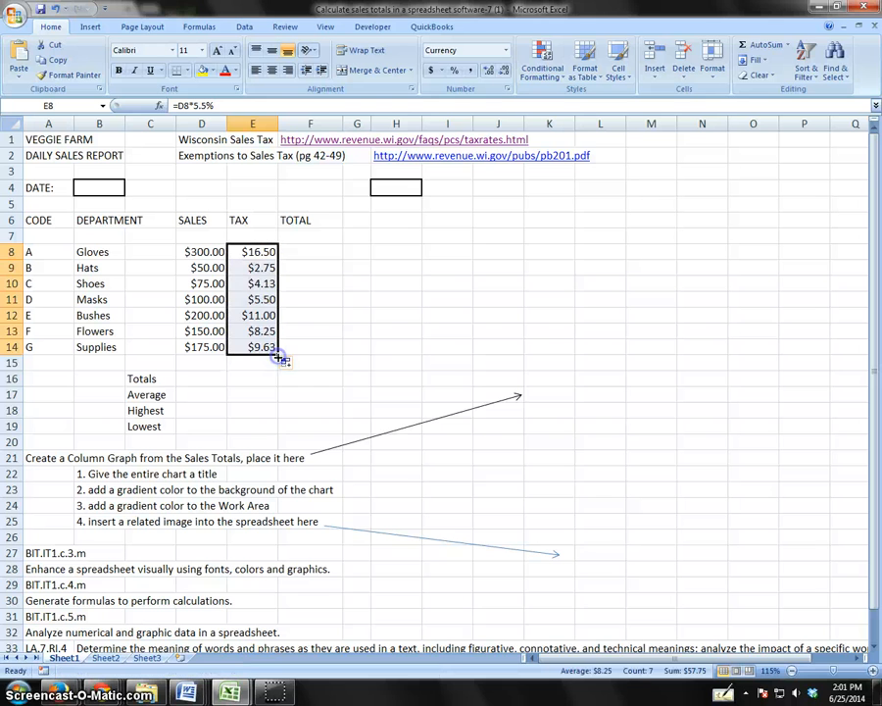
Calculate the Gloves total in cell F8 by adding sales and tax with the formula =D8+E8
left_click(306, 255)
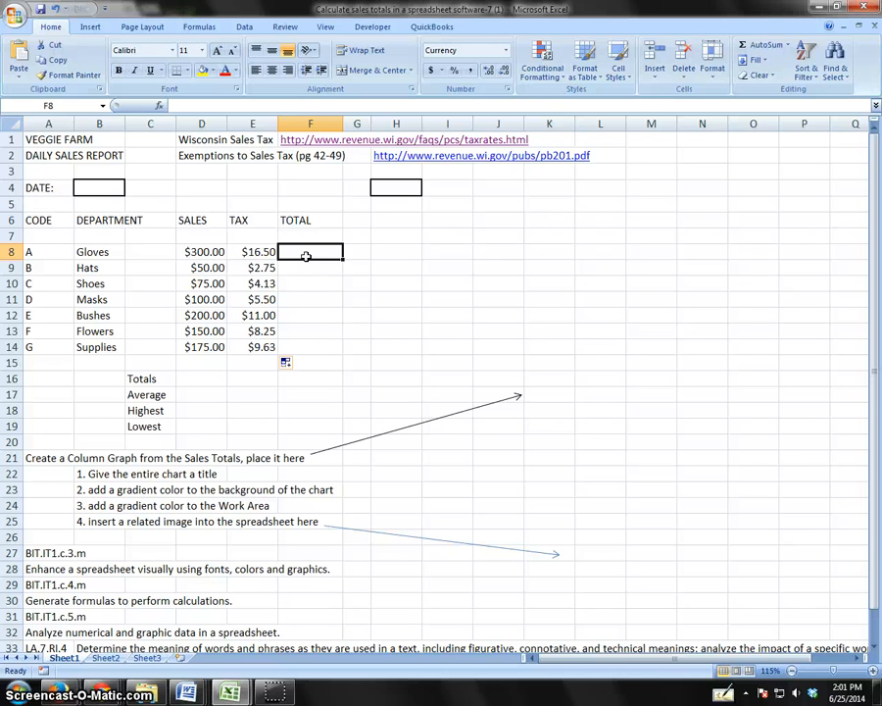
left_click(310, 255)
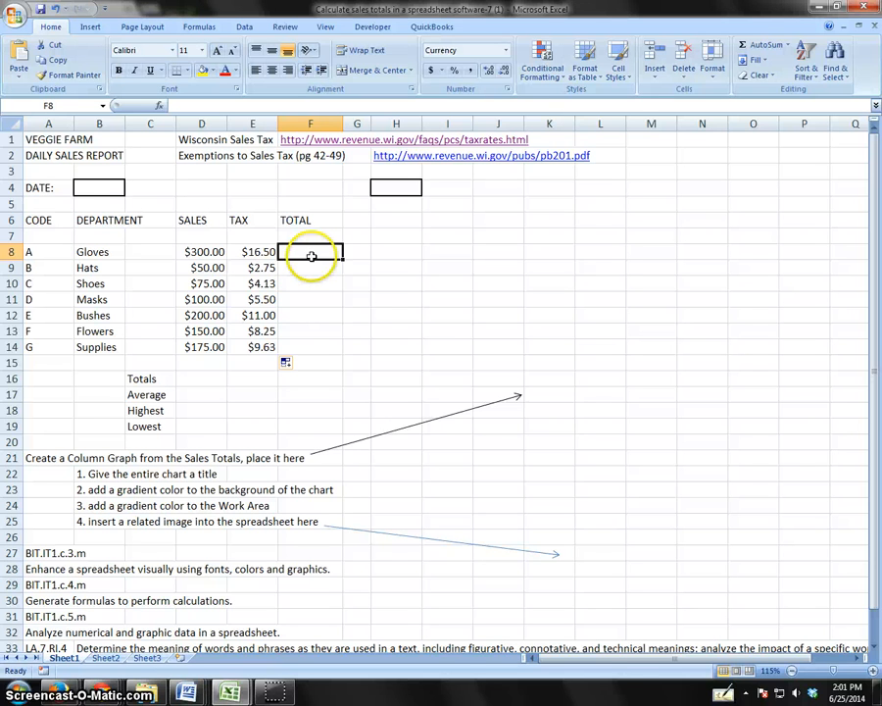
left_click(296, 251)
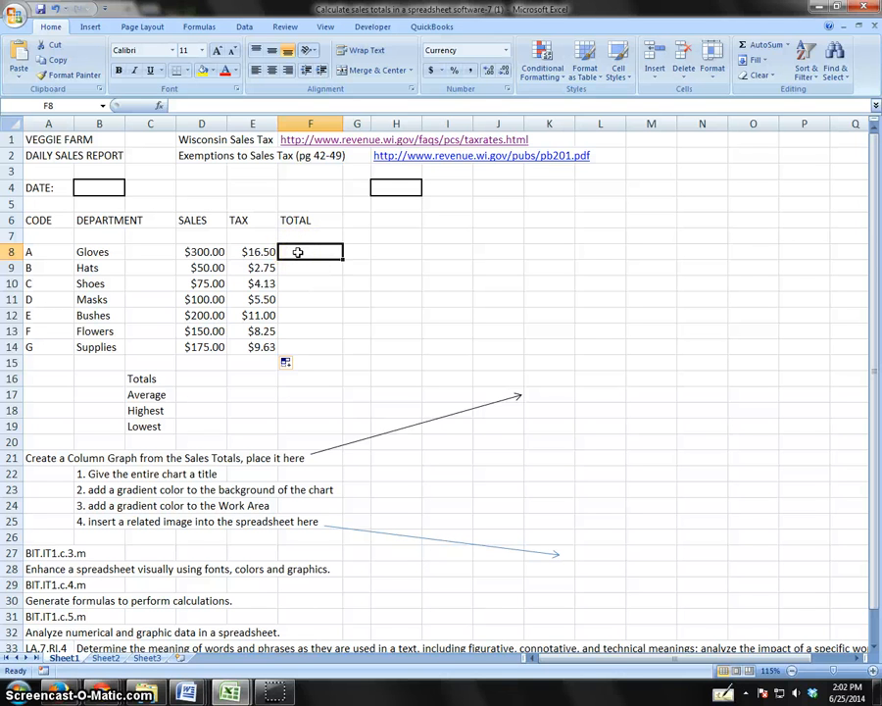
type("=")
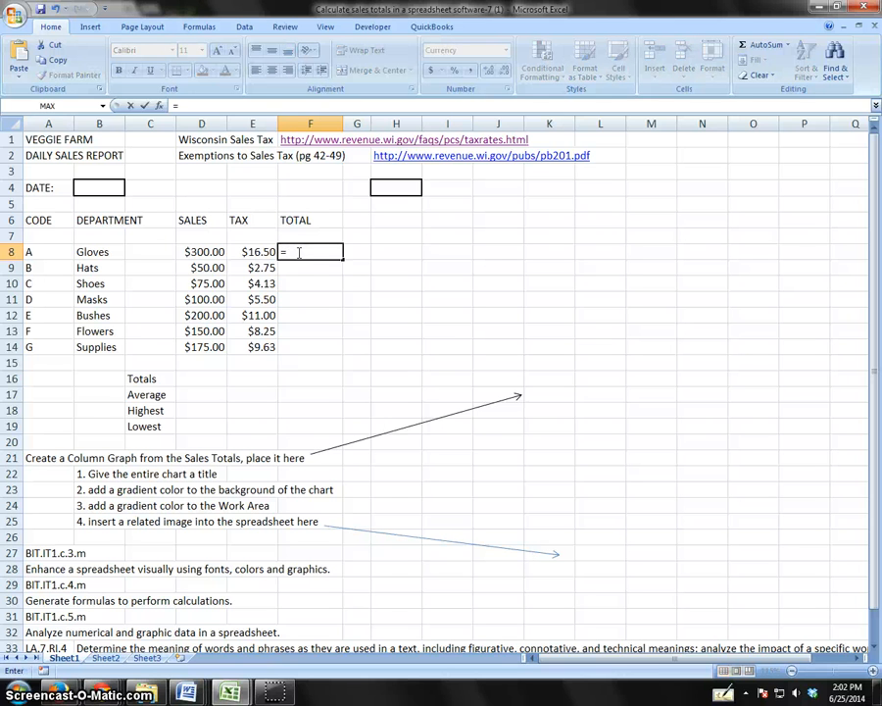
left_click(215, 251)
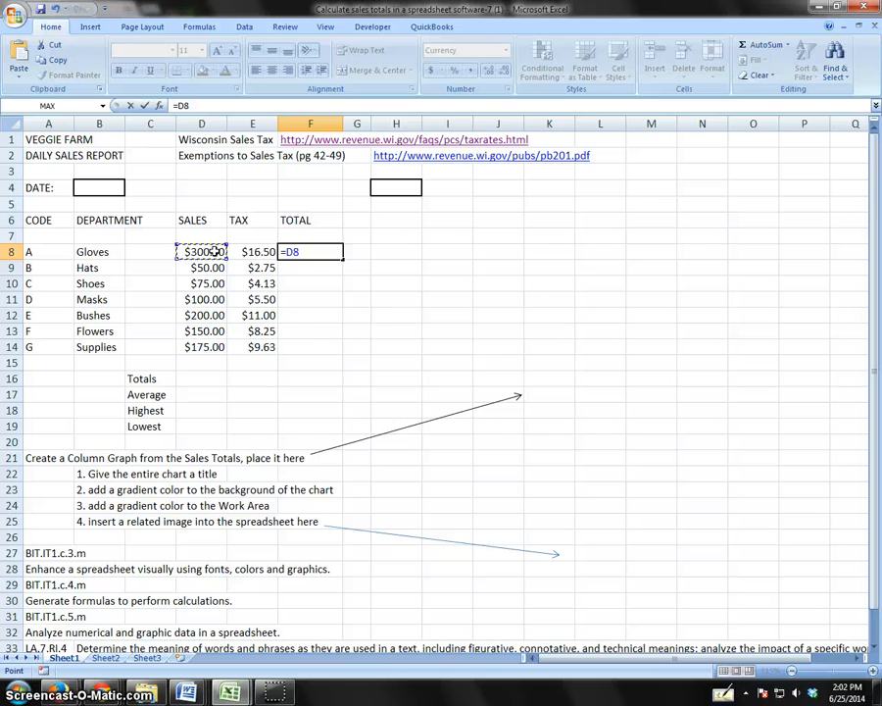
type("+")
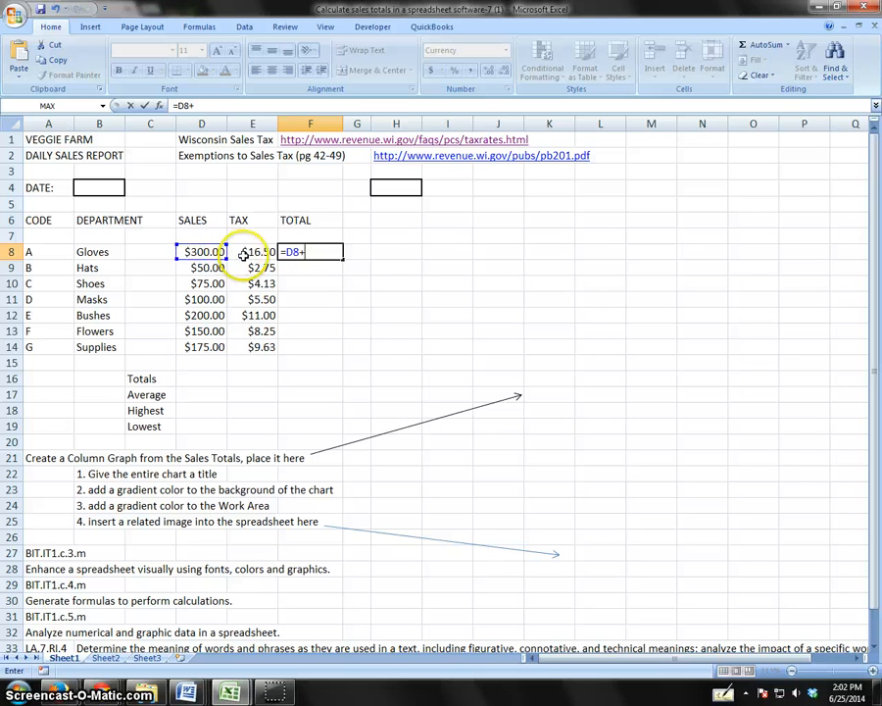
left_click(245, 253)
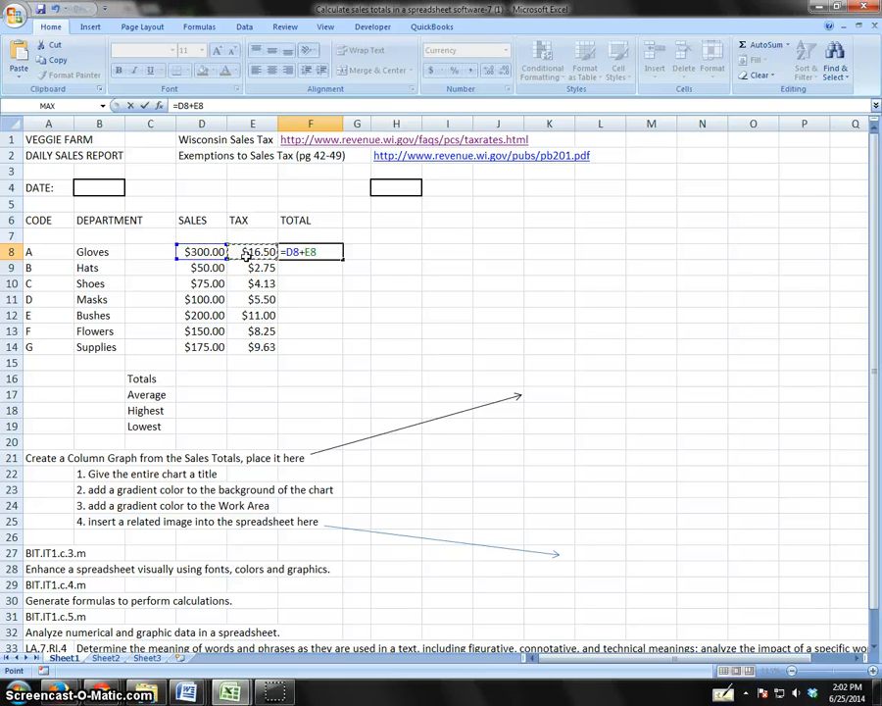
key("Return")
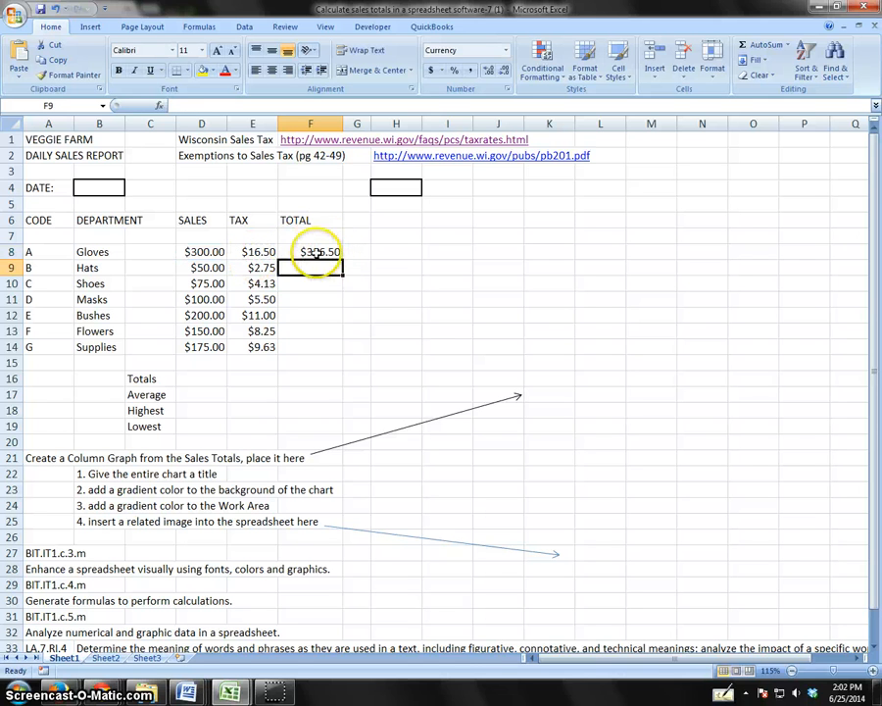
Fill the total formula in F8 down through F14 for all remaining departments
left_click(329, 252)
left_click_drag(342, 259, 335, 353)
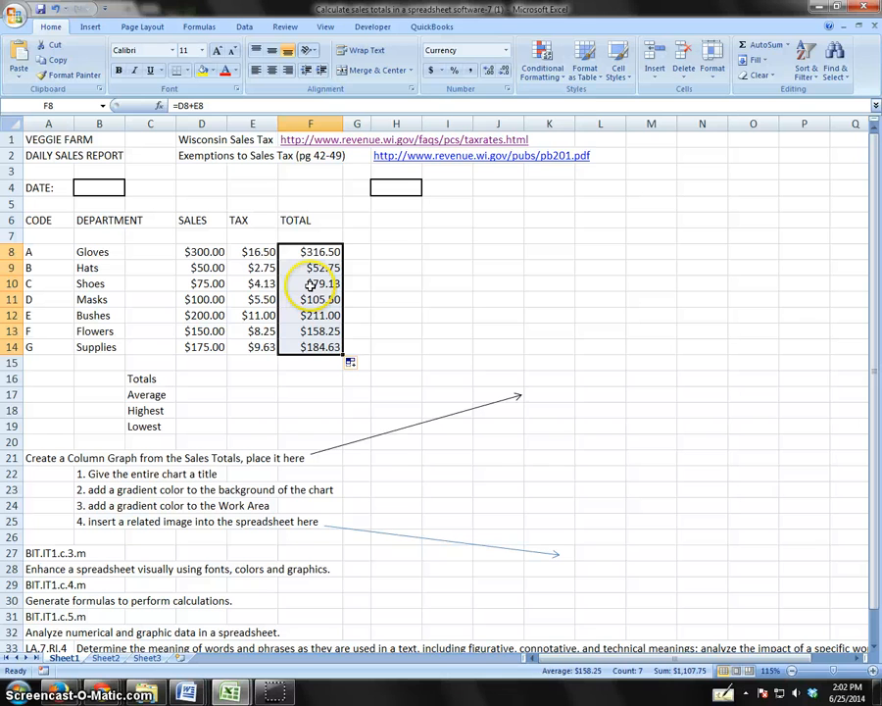
left_click(248, 252)
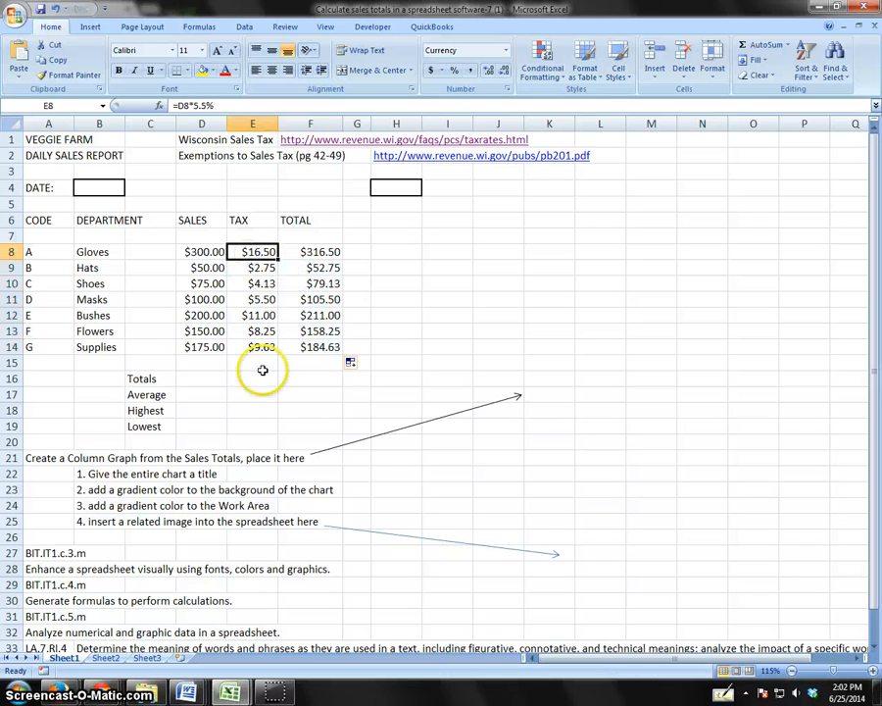
Review the empty Totals, Average, Highest and Lowest rows and the column graph instruction in row 21
left_click(182, 380)
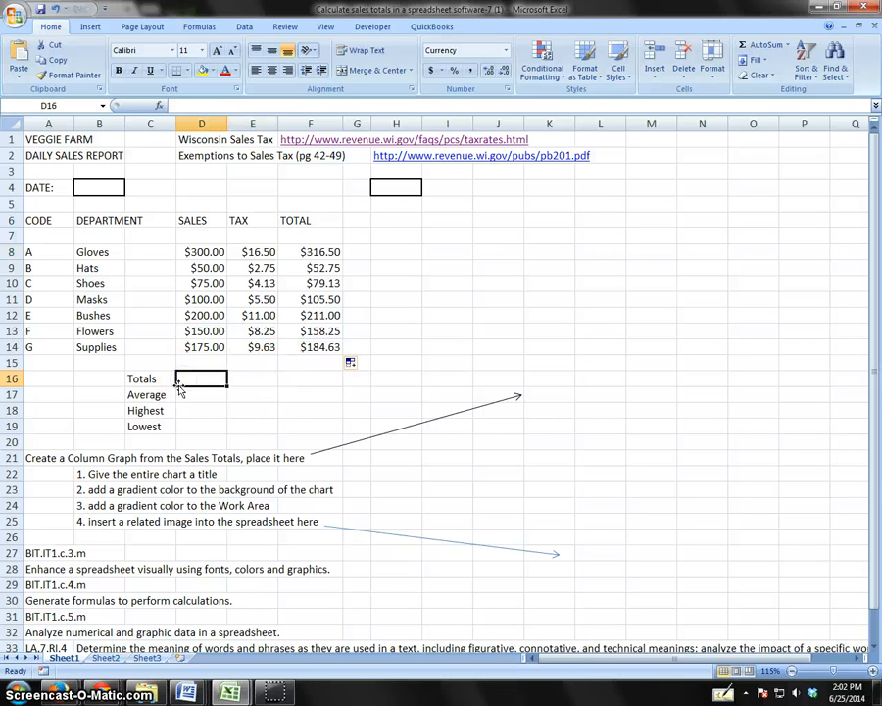
left_click(147, 412)
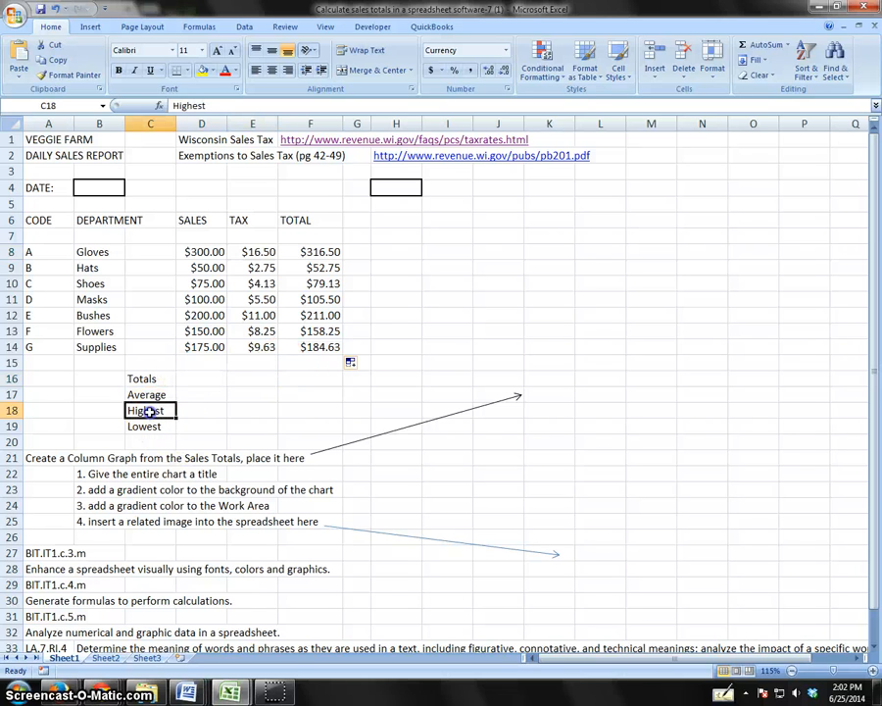
left_click(189, 376)
left_click(137, 411)
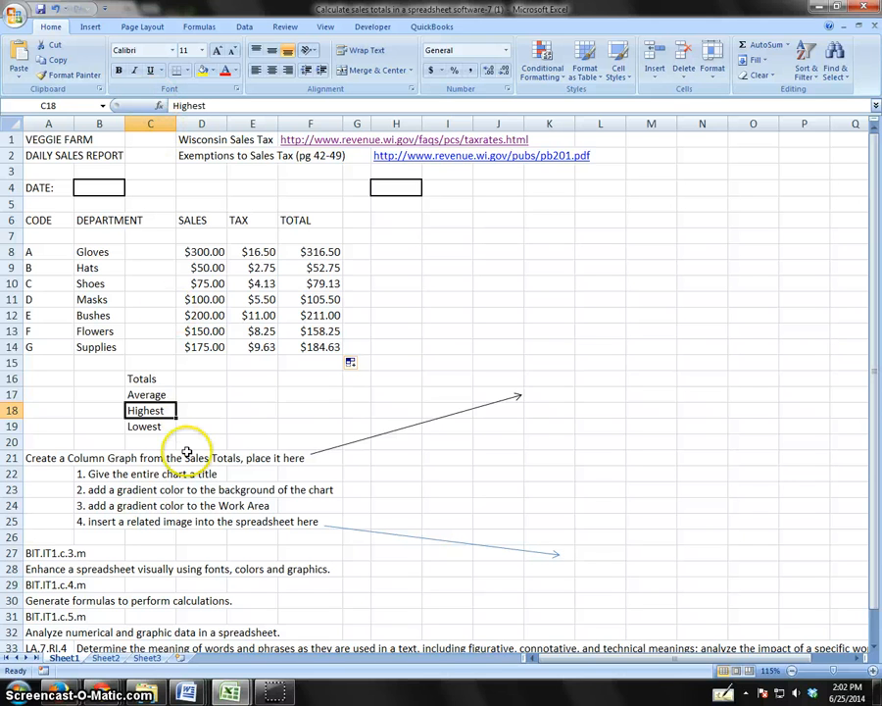
left_click(147, 426)
left_click_drag(177, 377, 291, 382)
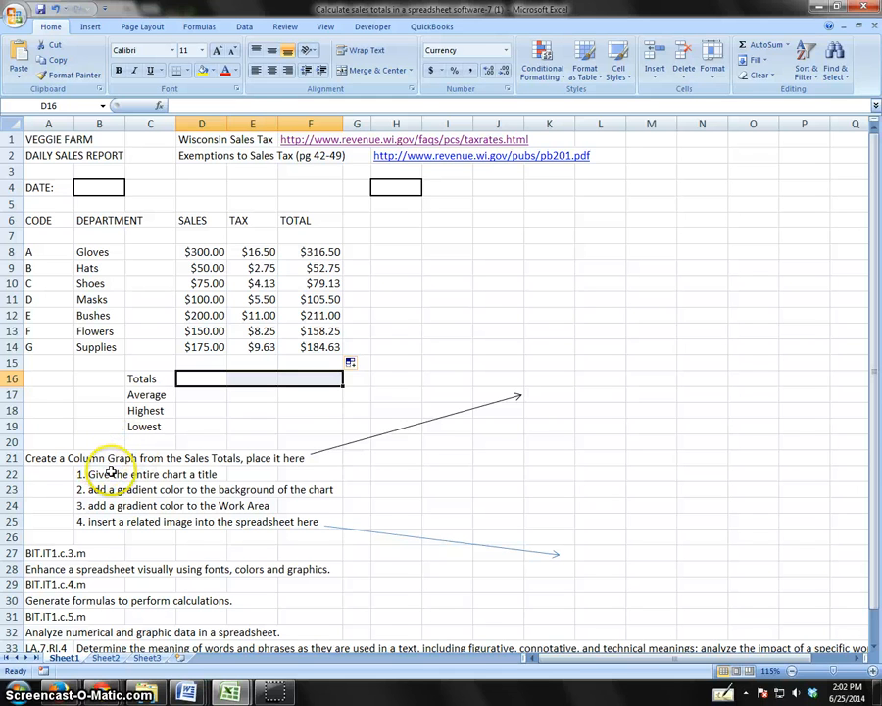
left_click(82, 458)
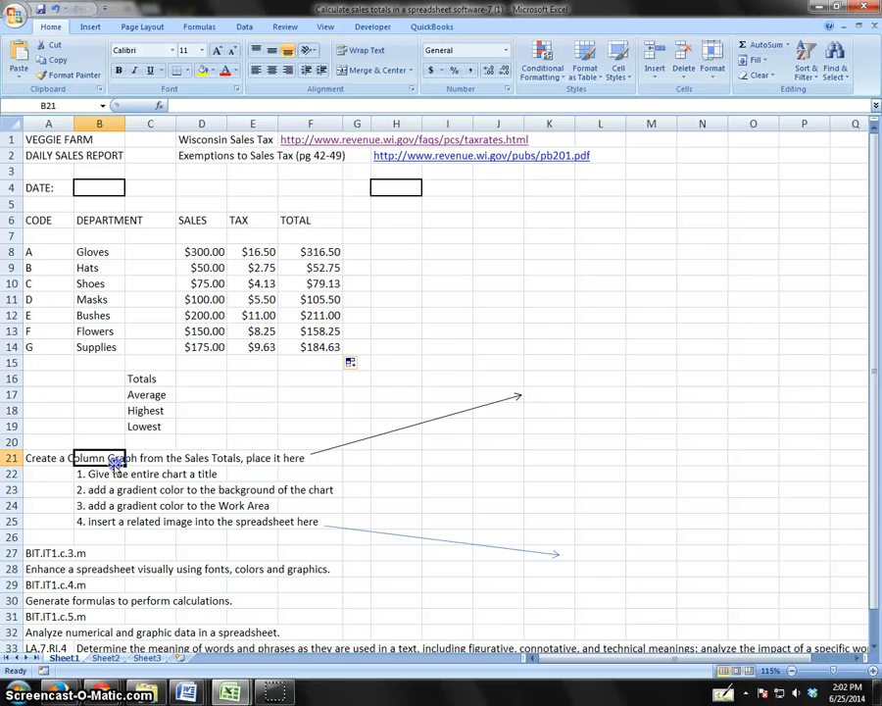
left_click(50, 460)
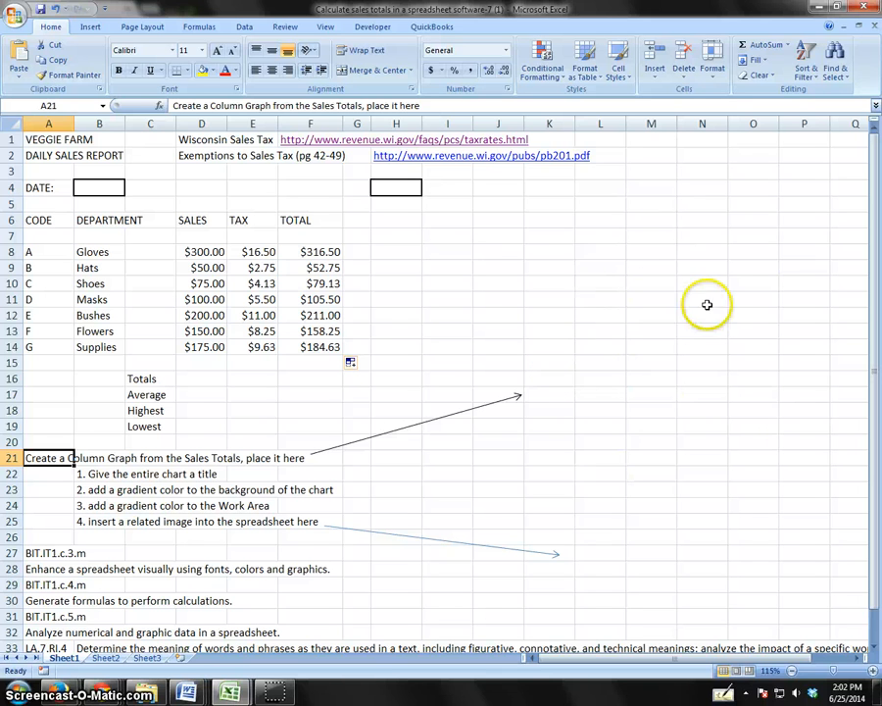
left_click(129, 457)
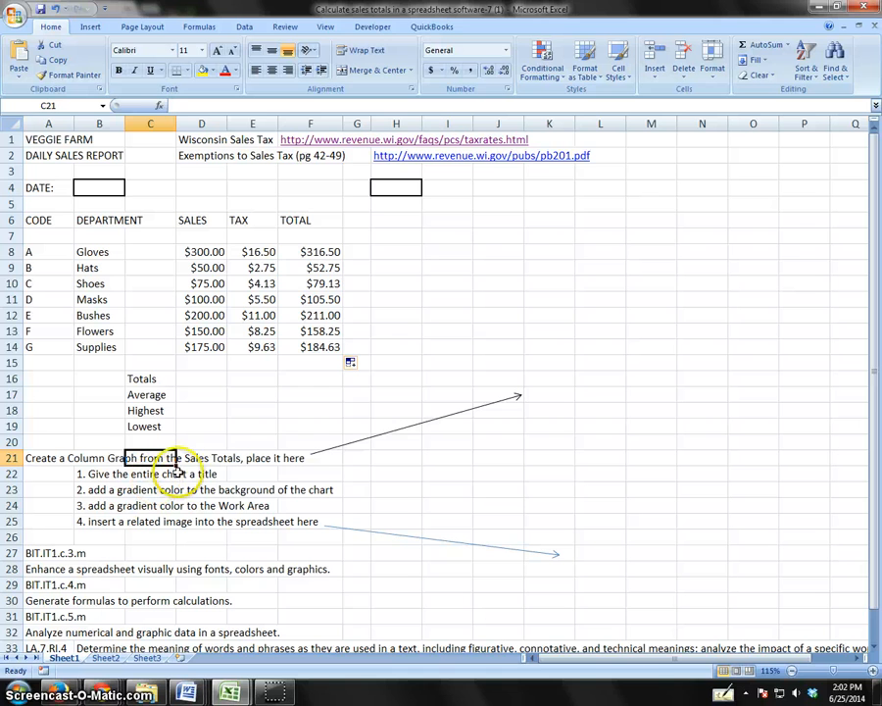
left_click_drag(307, 221, 309, 347)
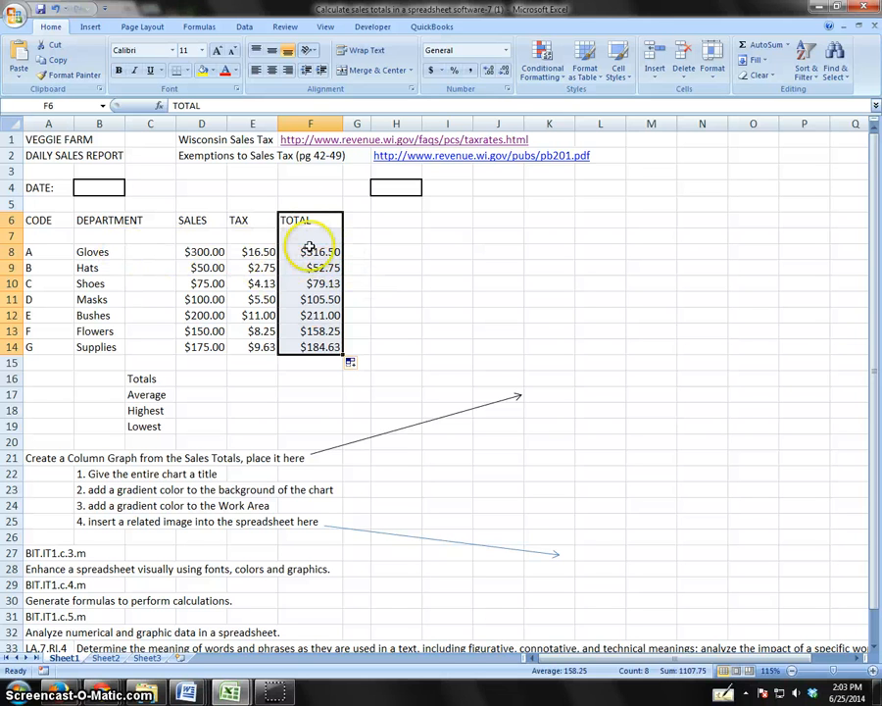
left_click_drag(313, 229, 309, 347)
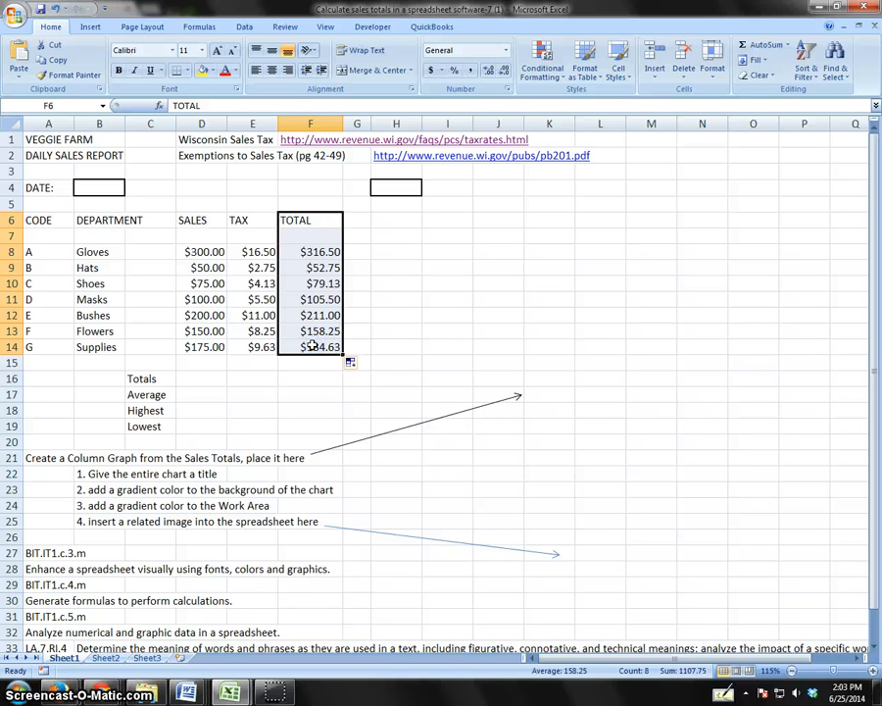
left_click(90, 252)
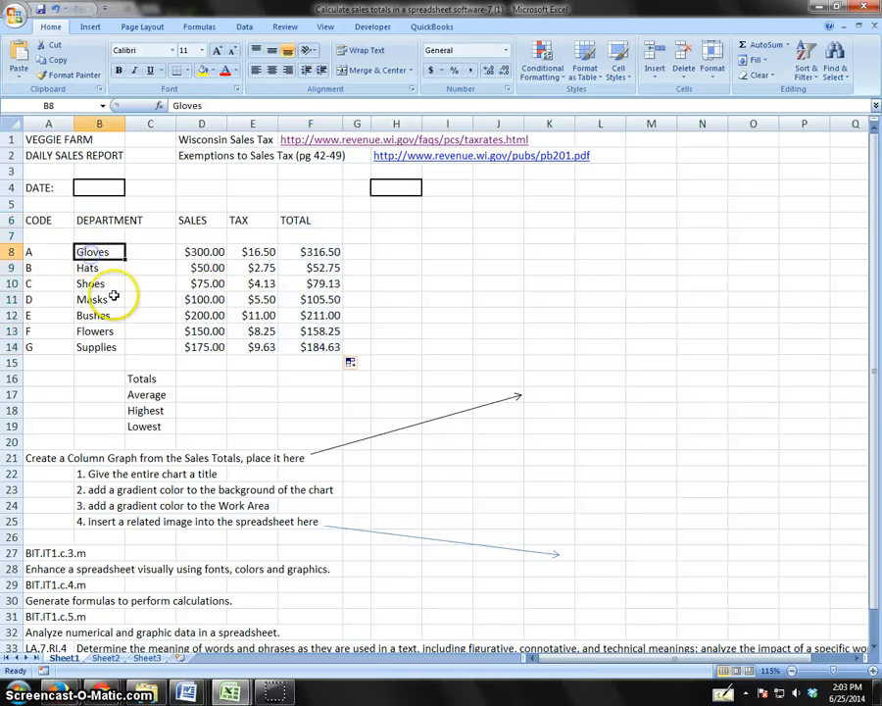
left_click_drag(93, 252, 96, 339)
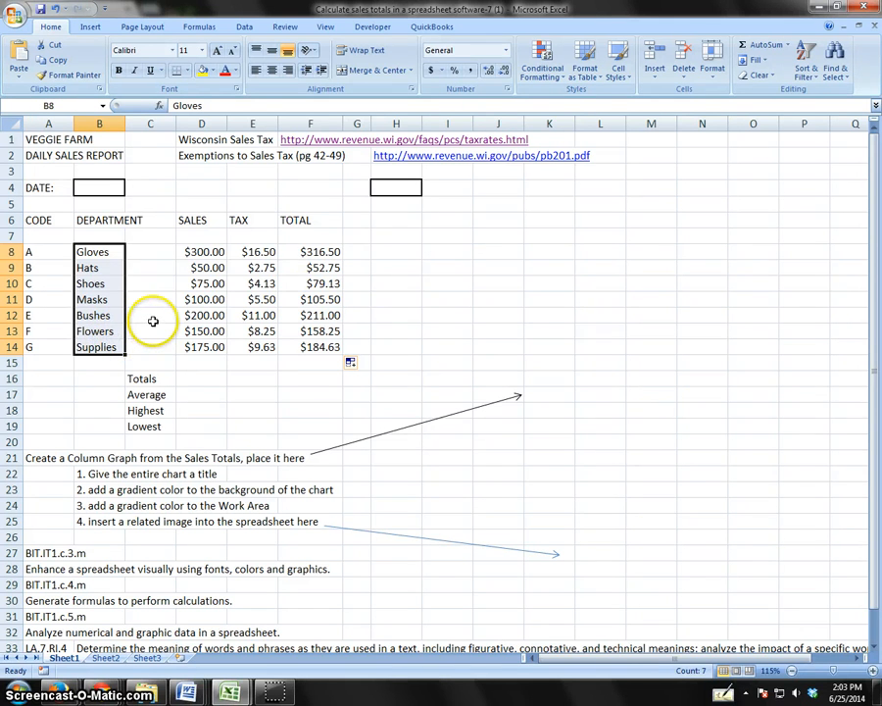
left_click_drag(110, 252, 321, 346)
left_click_drag(94, 252, 96, 347)
left_click_drag(294, 253, 319, 347)
left_click_drag(100, 252, 312, 347)
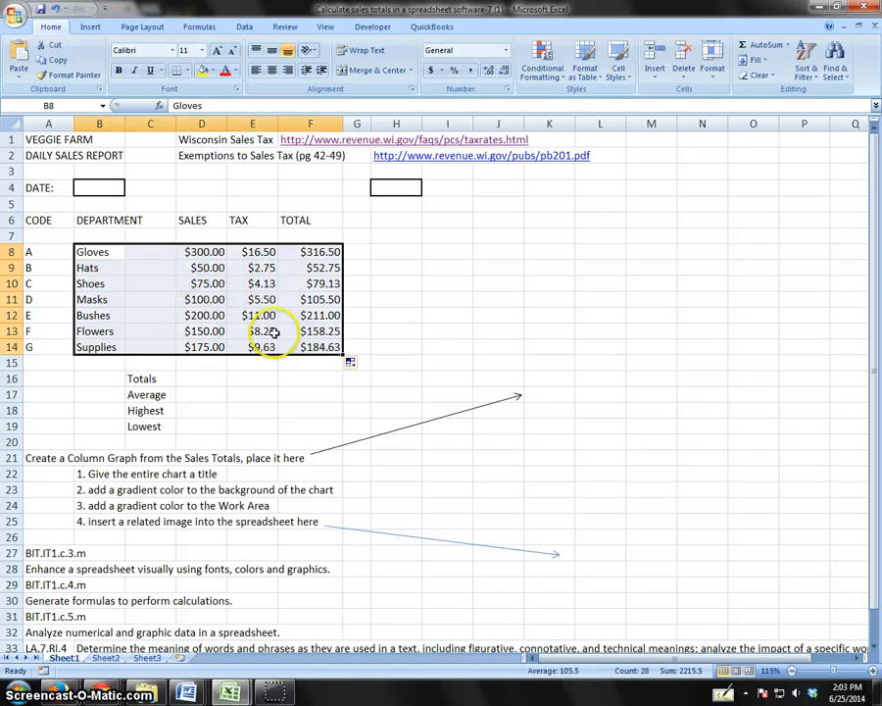
left_click(145, 311)
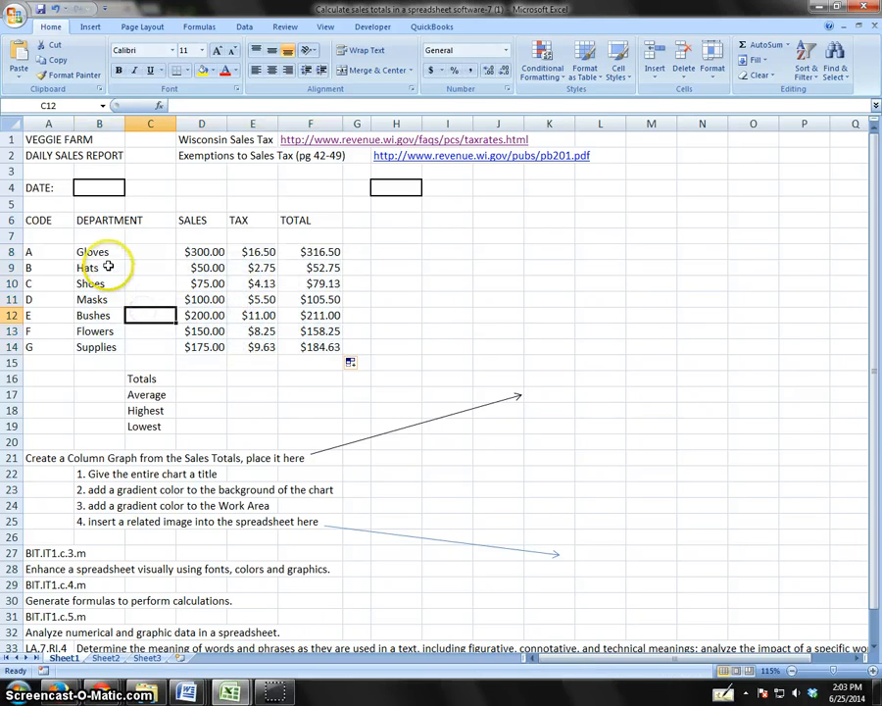
left_click_drag(98, 251, 108, 339)
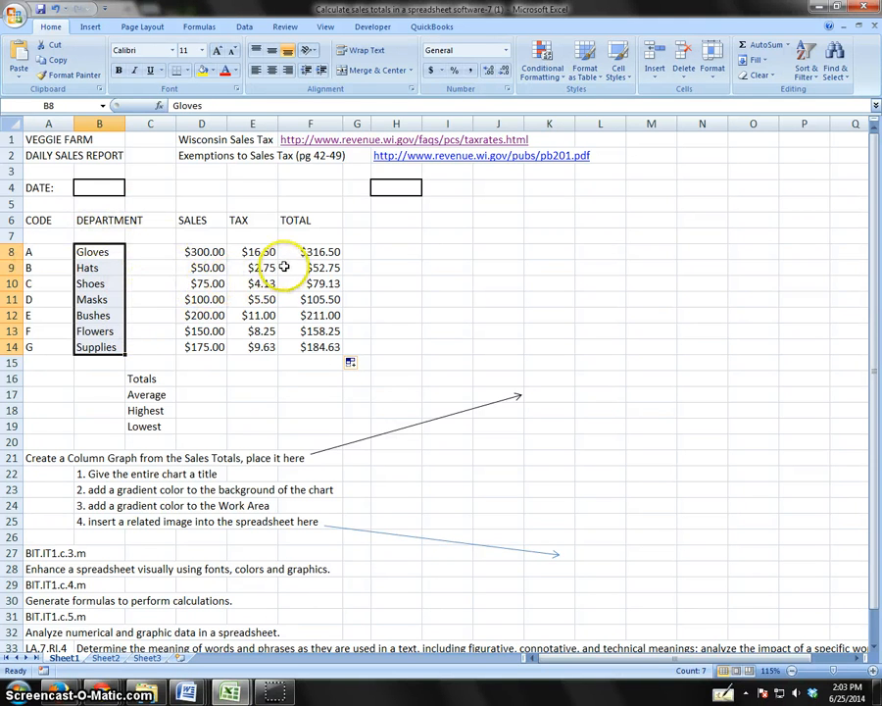
left_click_drag(300, 252, 301, 344)
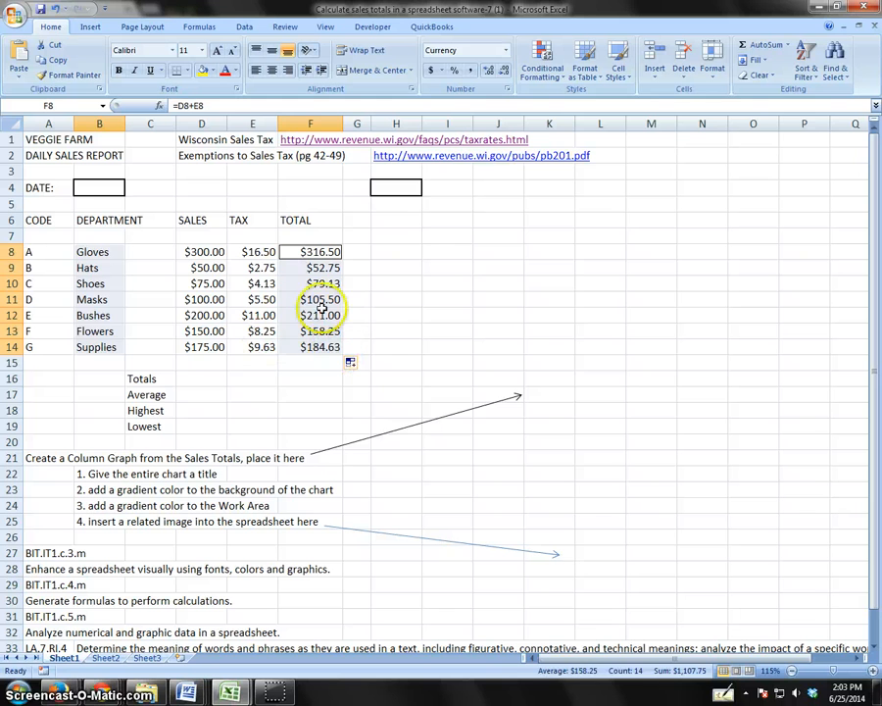
left_click(187, 299)
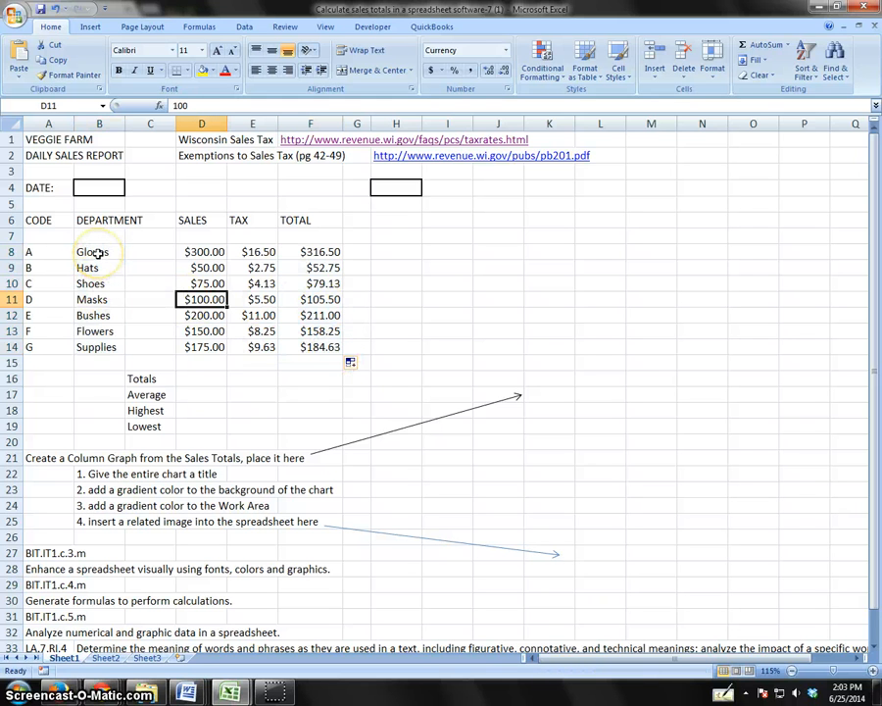
Insert a 3-D clustered column chart from the department names in B8:B14 and the totals in F8:F14
left_click_drag(98, 252, 102, 344)
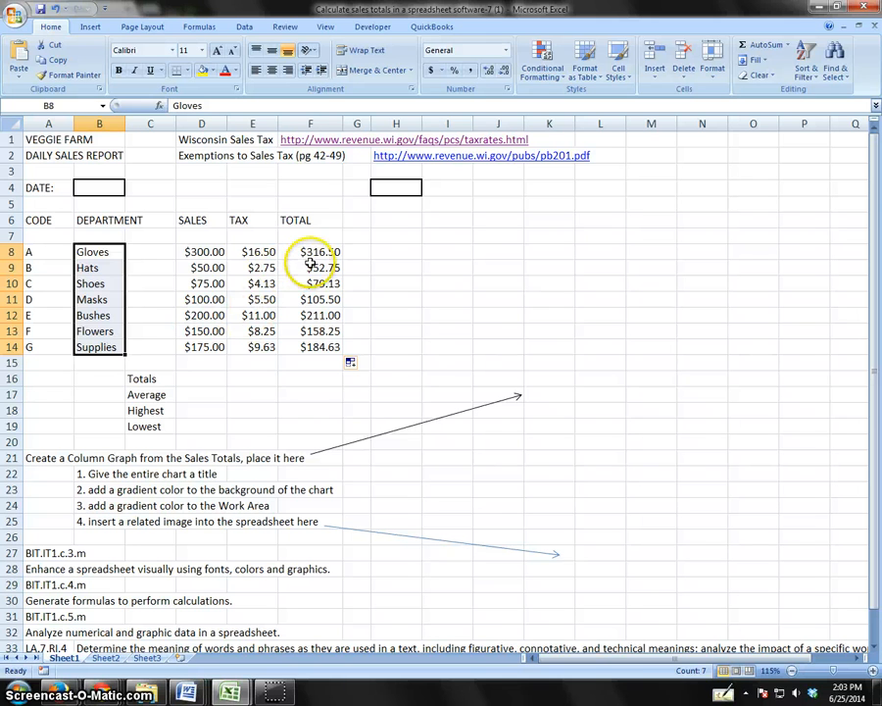
left_click_drag(311, 257, 315, 346)
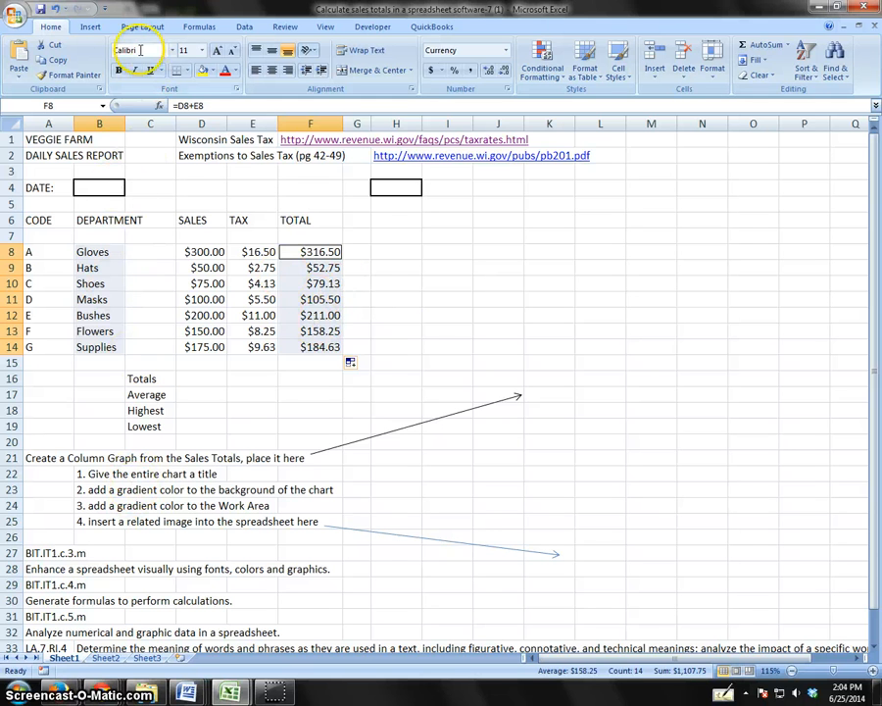
left_click(90, 27)
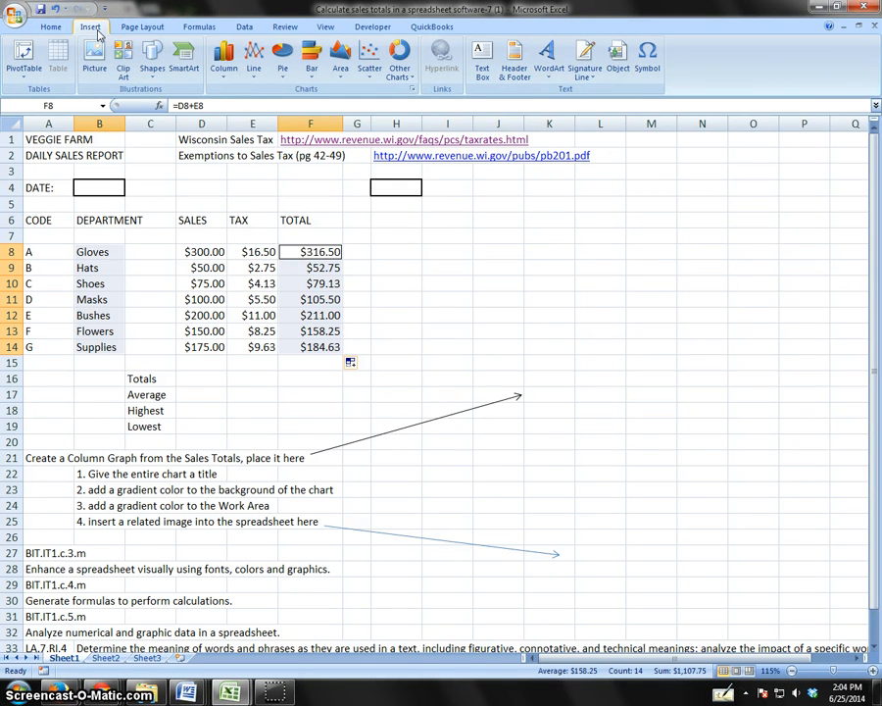
left_click(225, 68)
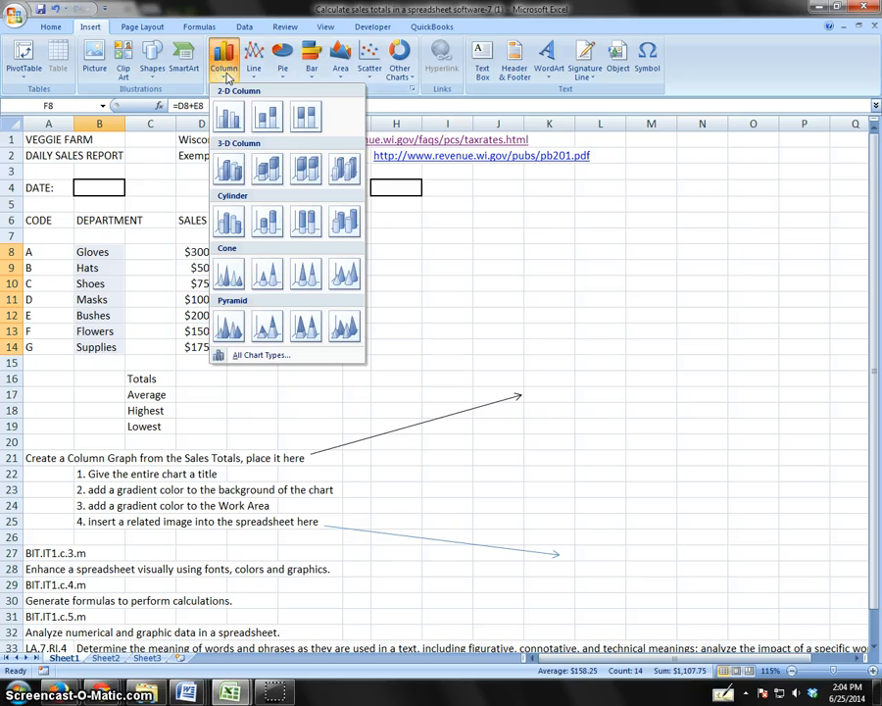
left_click(230, 172)
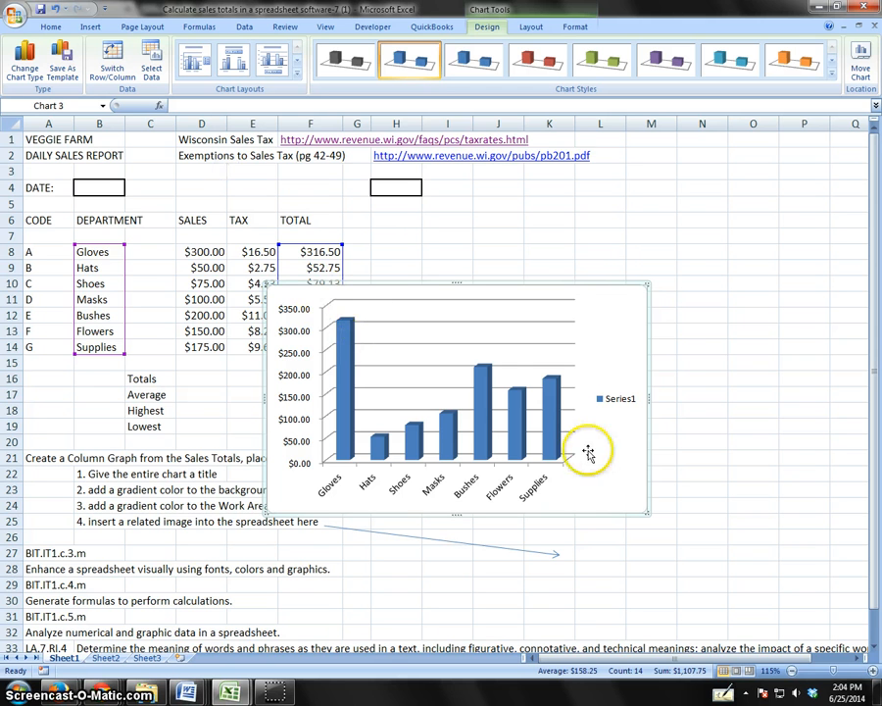
Delete the chart's legend and move the chart beside the sales table, across columns J to P starting at row 6
left_click_drag(422, 282, 484, 240)
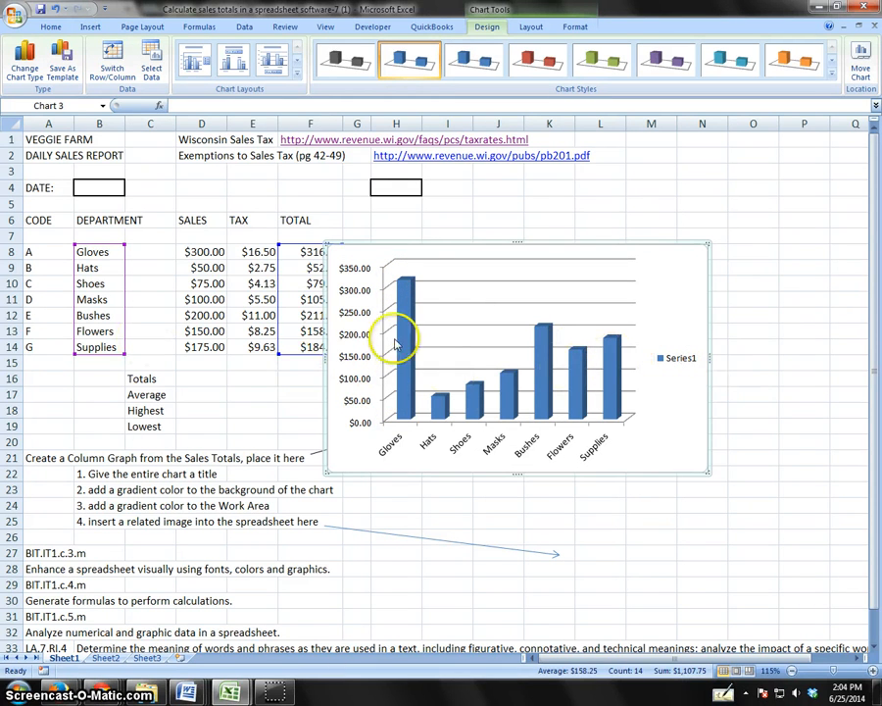
left_click(679, 359)
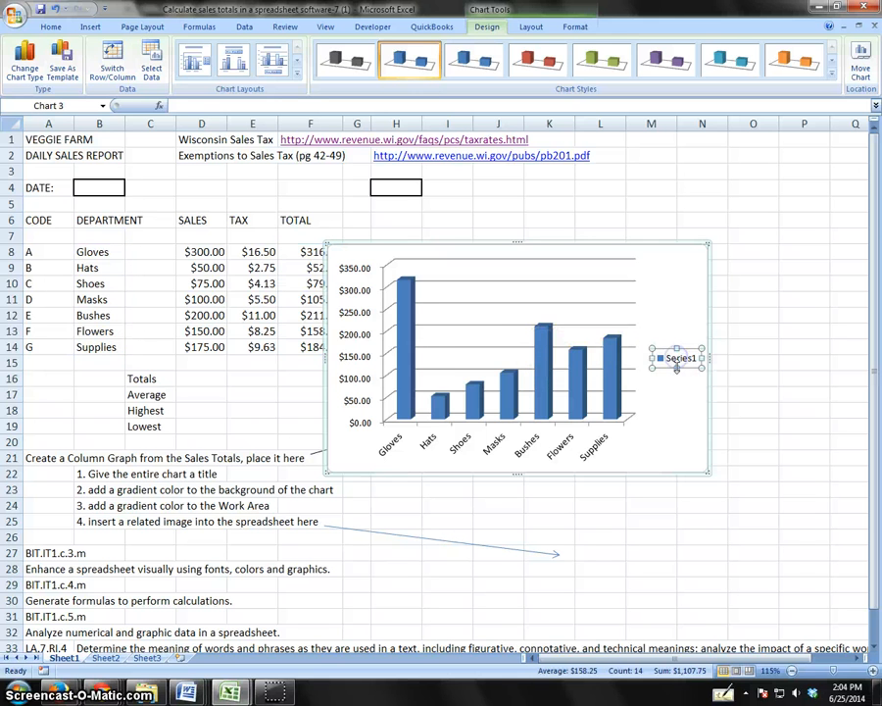
key("Delete")
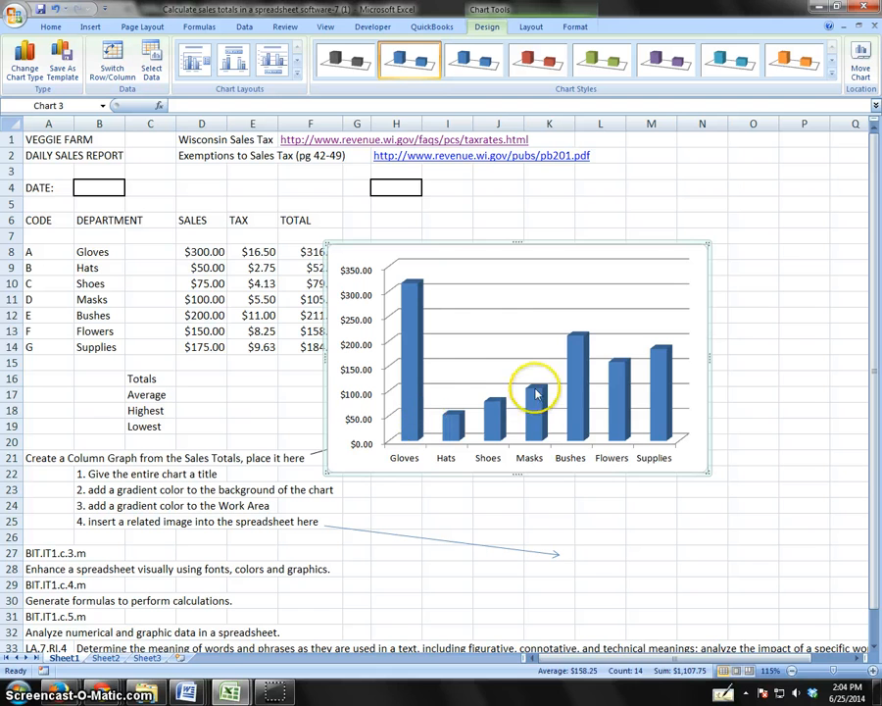
left_click_drag(490, 240, 603, 218)
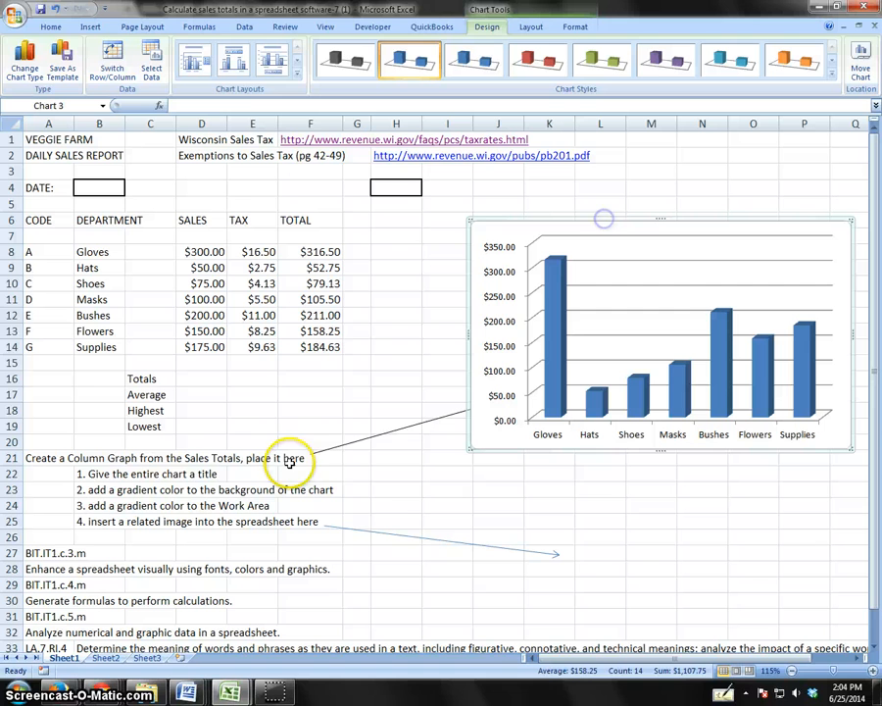
Add a title above the column chart reading "Sales Totals"
left_click(576, 27)
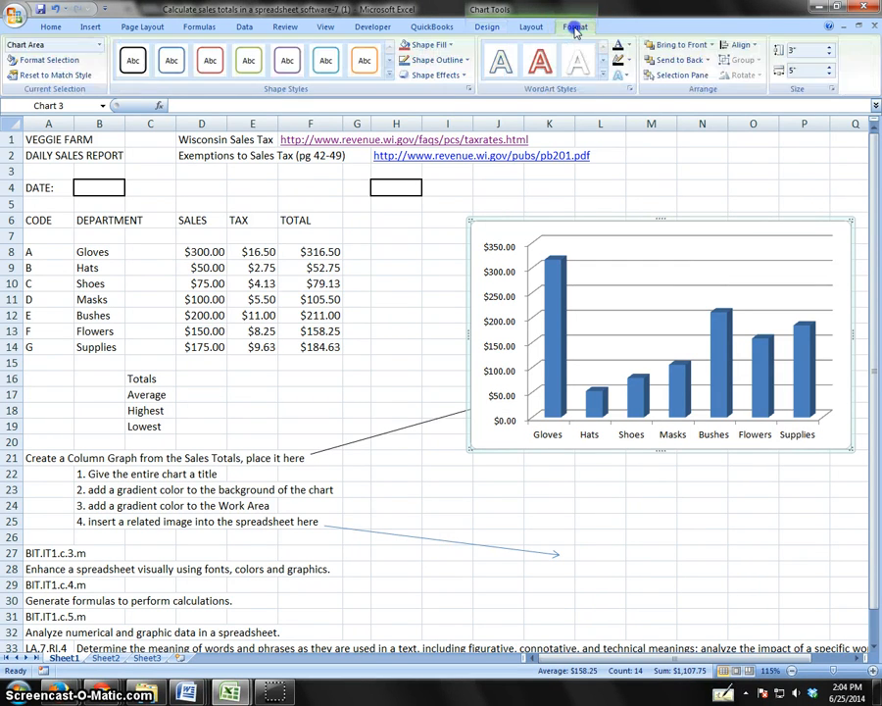
left_click(532, 27)
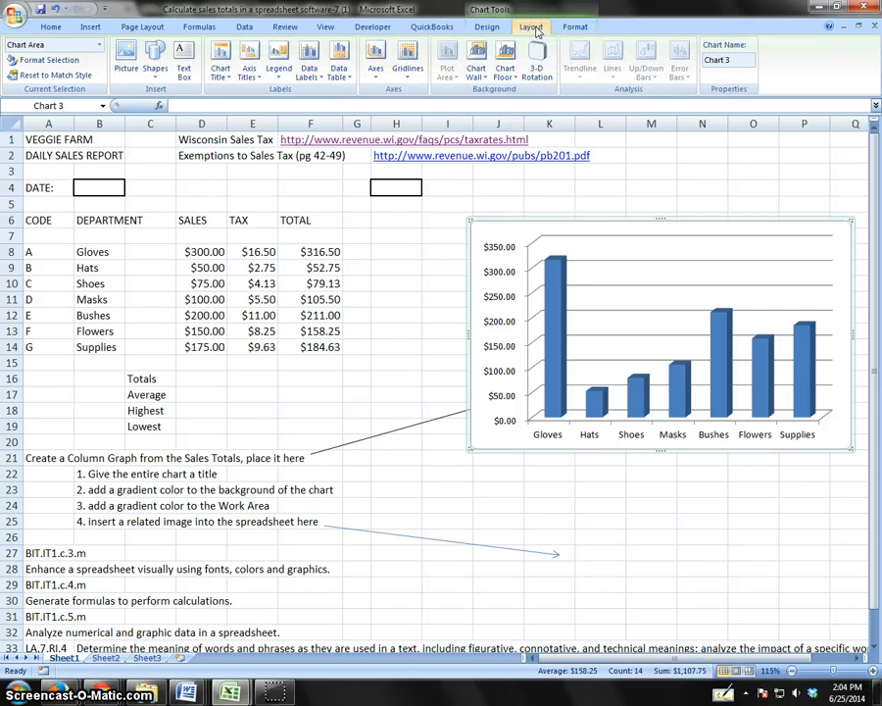
left_click(222, 77)
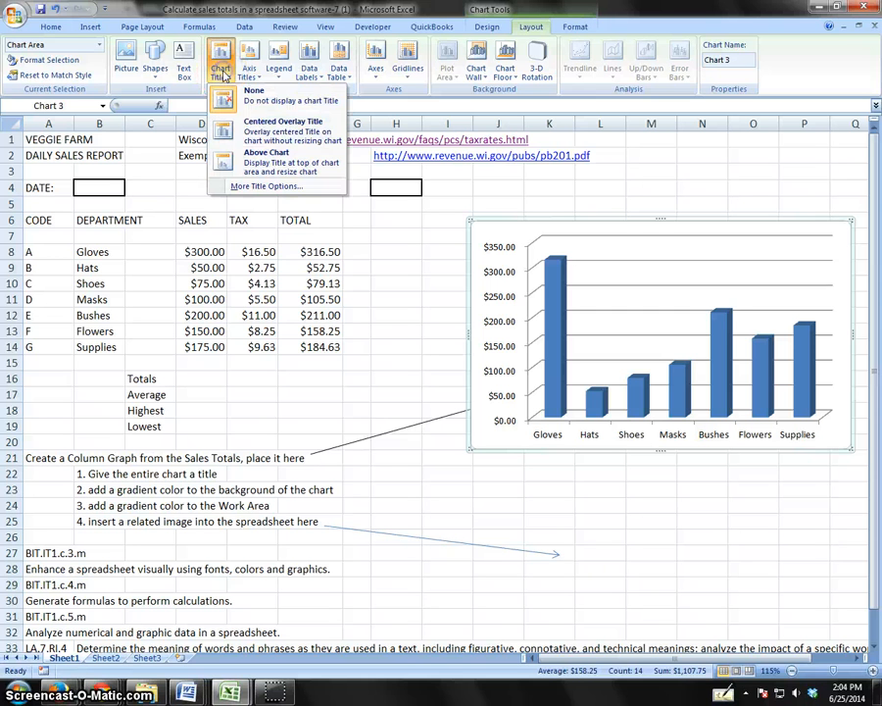
left_click(224, 157)
left_click(675, 243)
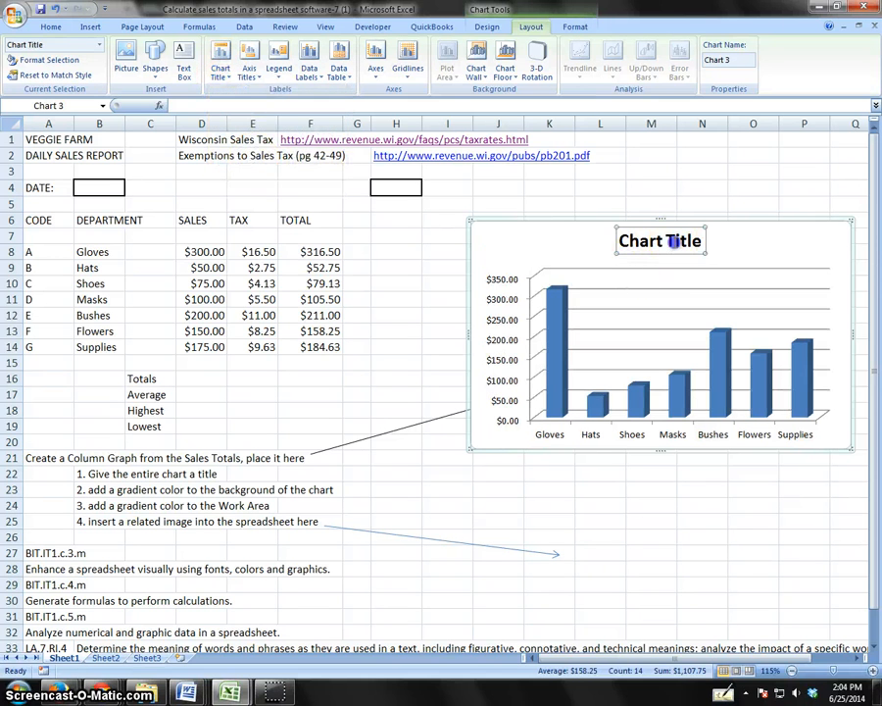
mouse_move(665, 240)
left_mouse_down()
mouse_move(704, 247)
mouse_move(653, 241)
left_mouse_up()
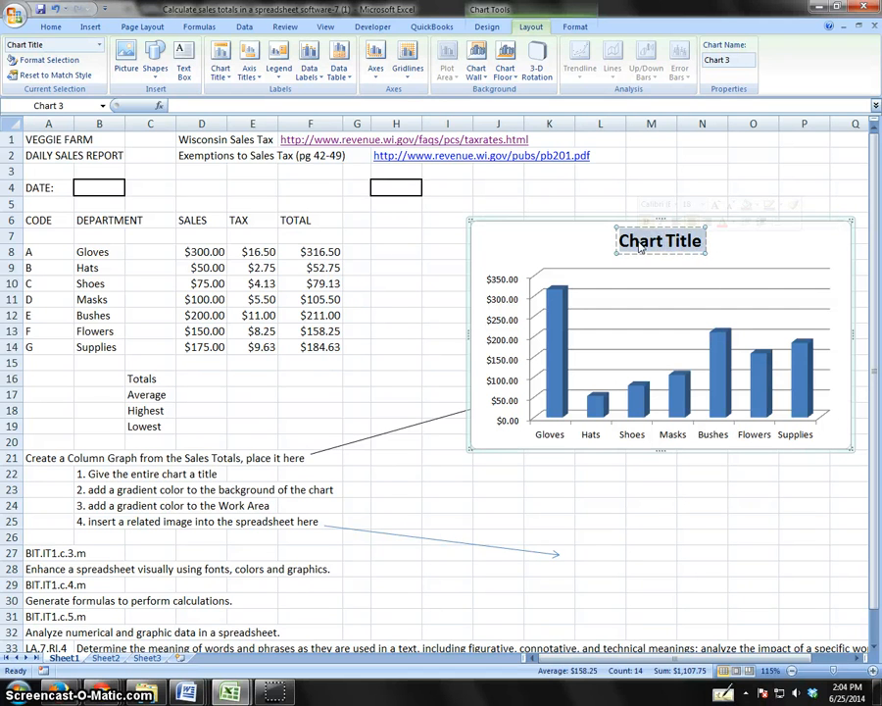
type("Sales Totals")
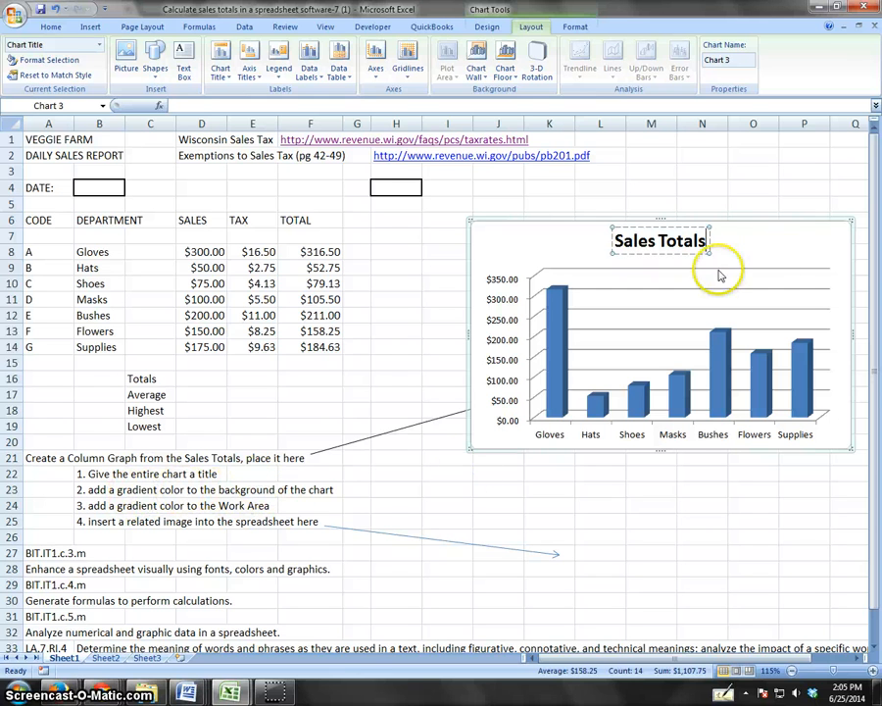
left_click(583, 254)
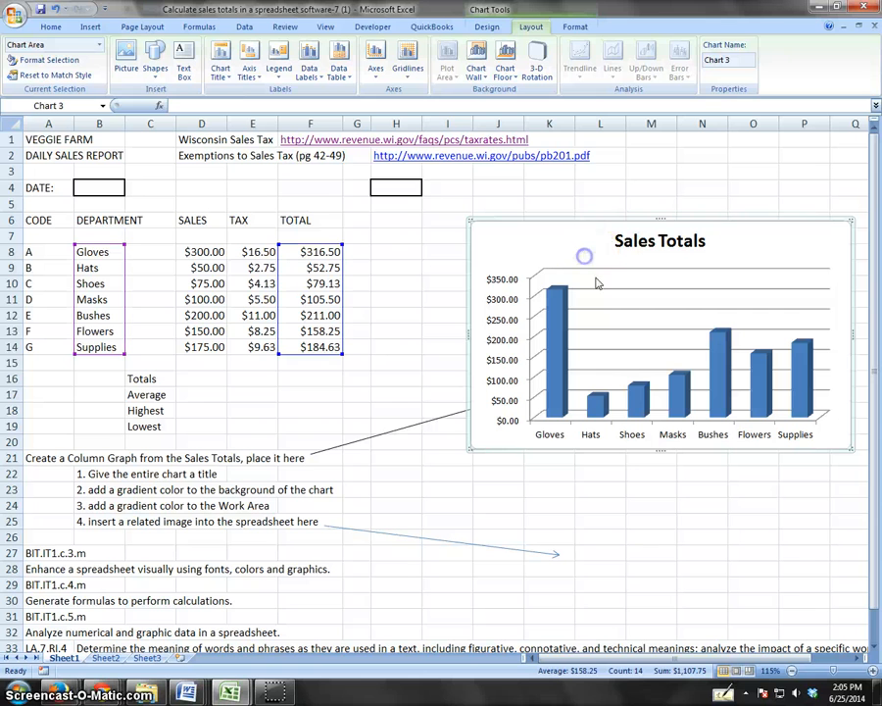
Apply a gradient fill to the background of the Sales Totals chart area
right_click(514, 249)
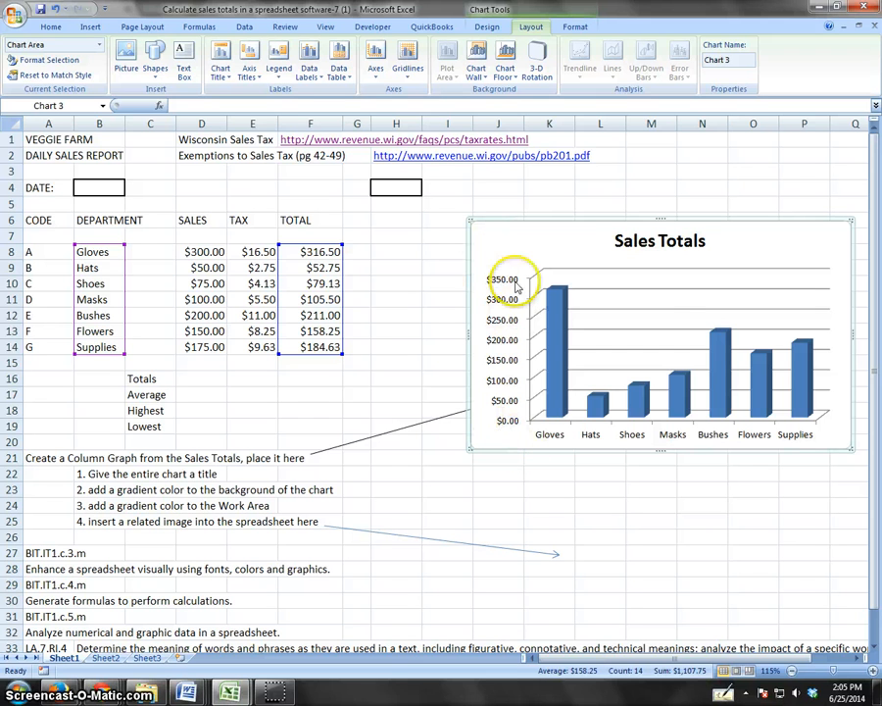
right_click(502, 244)
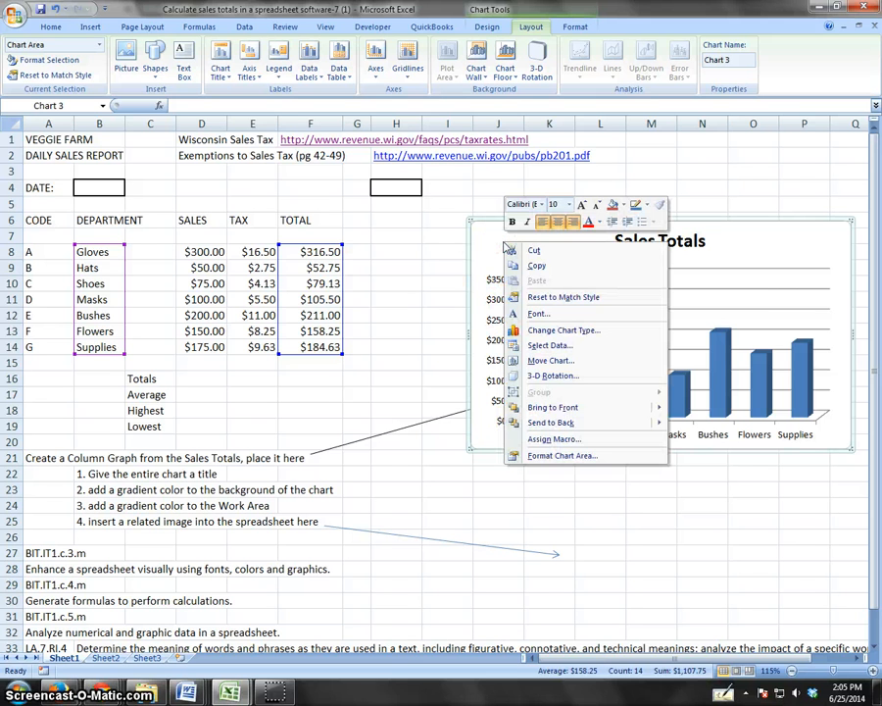
left_click(565, 456)
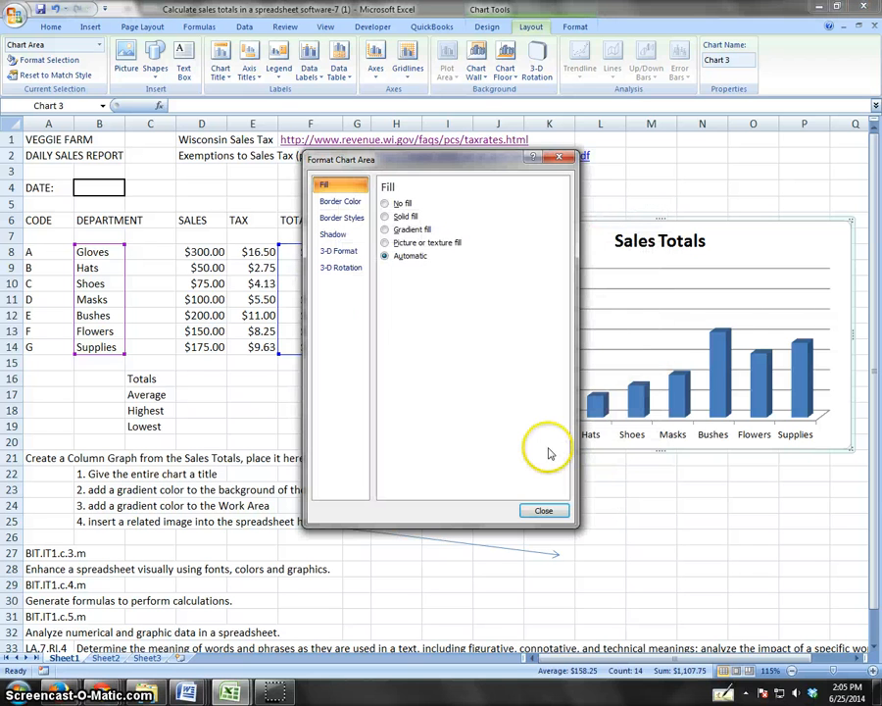
left_click(385, 229)
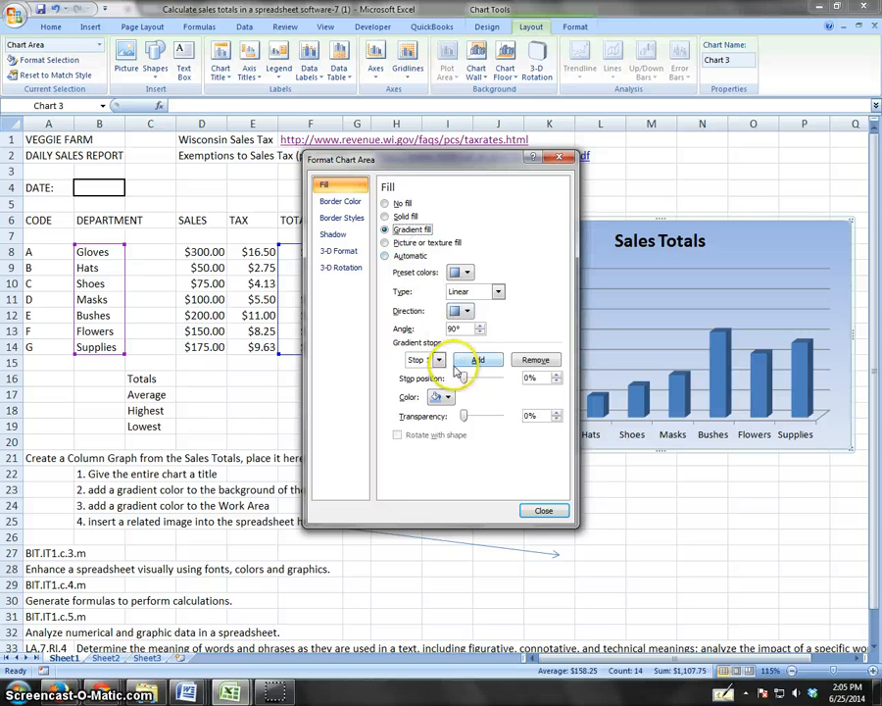
left_click_drag(454, 162, 388, 146)
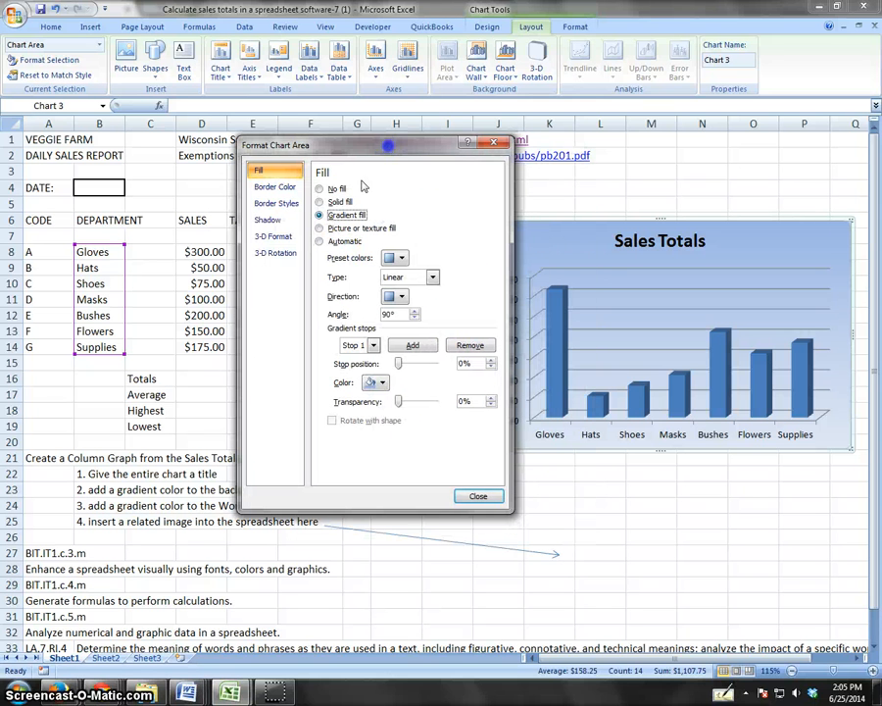
Color the first gradient stop of the chart area theme red and move its stop position to 13%
left_click(383, 383)
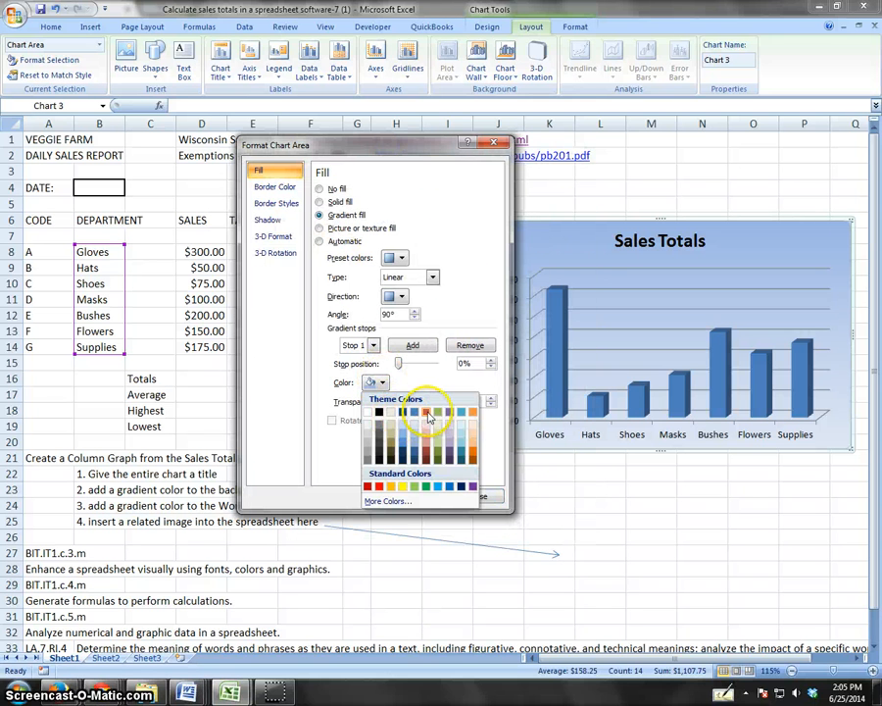
left_click(429, 416)
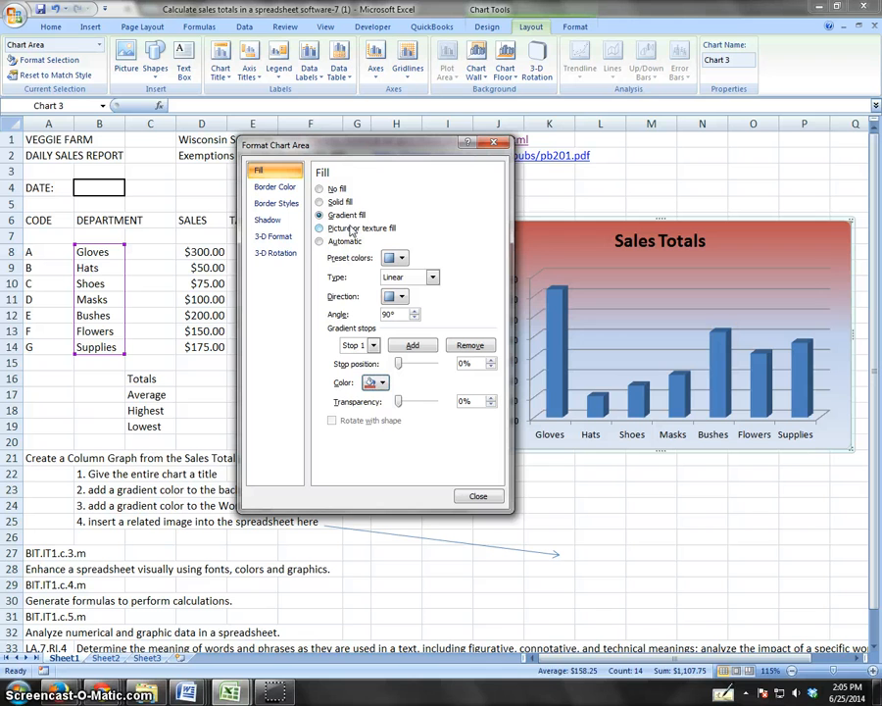
mouse_move(399, 365)
left_mouse_down()
mouse_move(415, 369)
mouse_move(404, 368)
left_mouse_up()
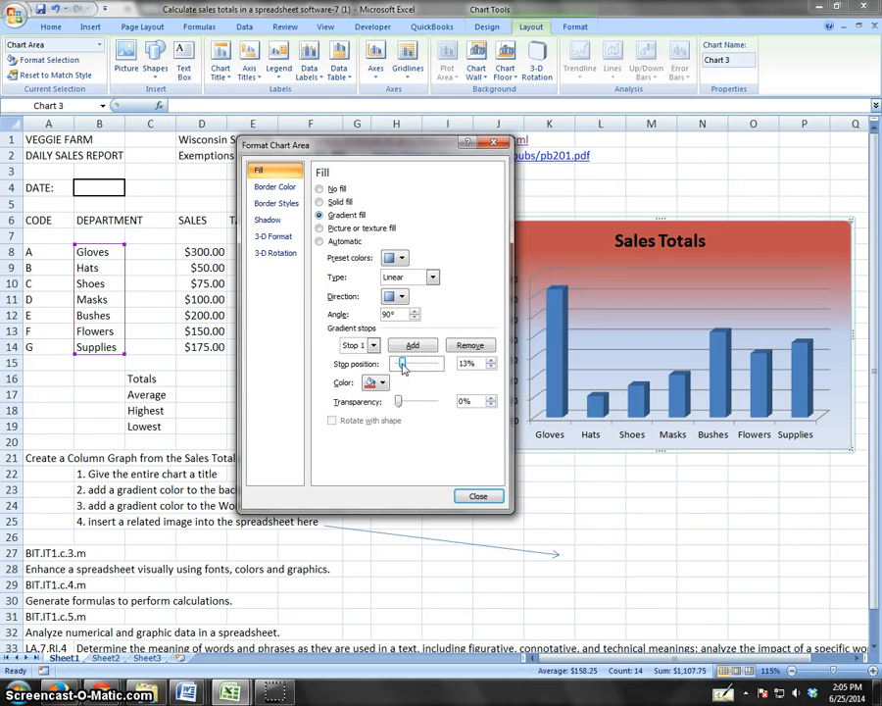
left_click(480, 495)
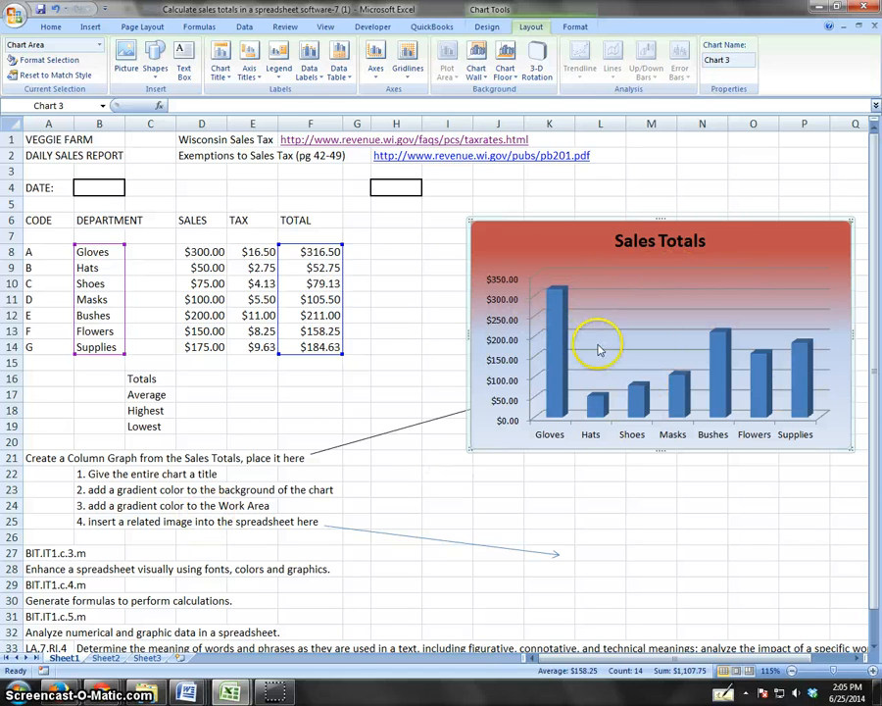
right_click(612, 282)
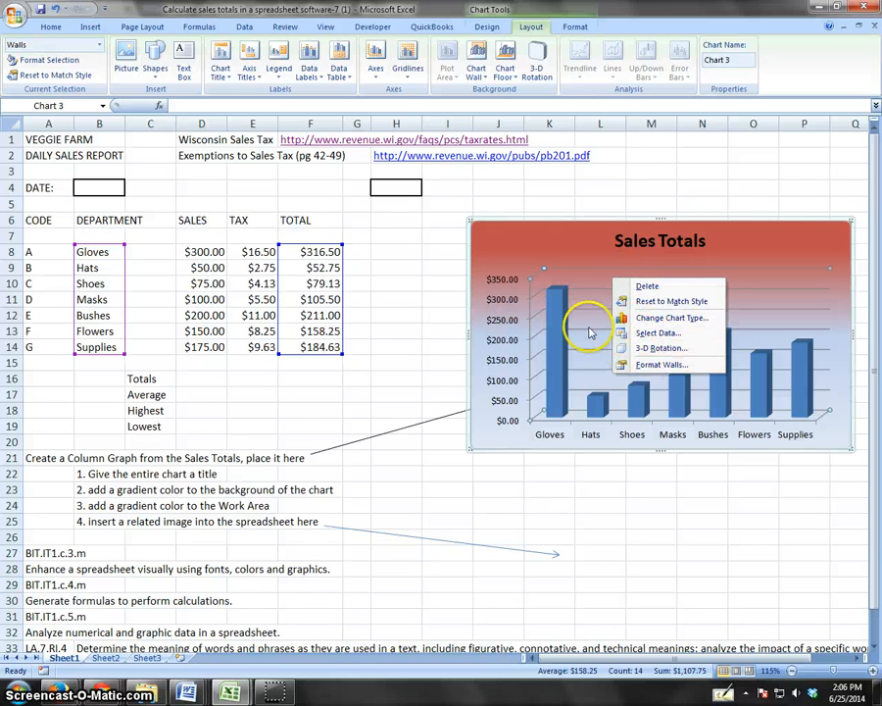
left_click(593, 303)
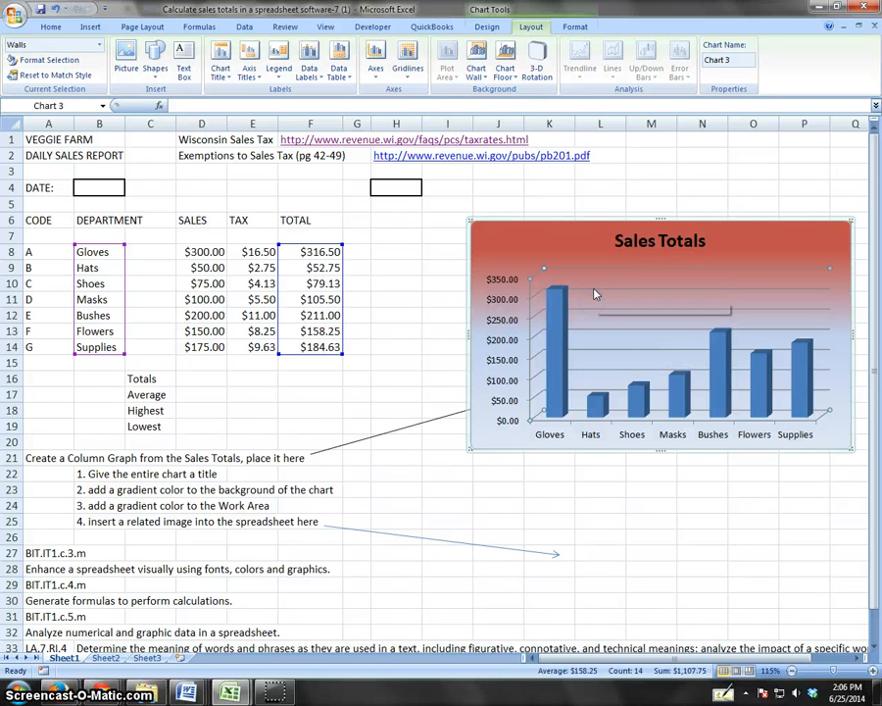
right_click(593, 294)
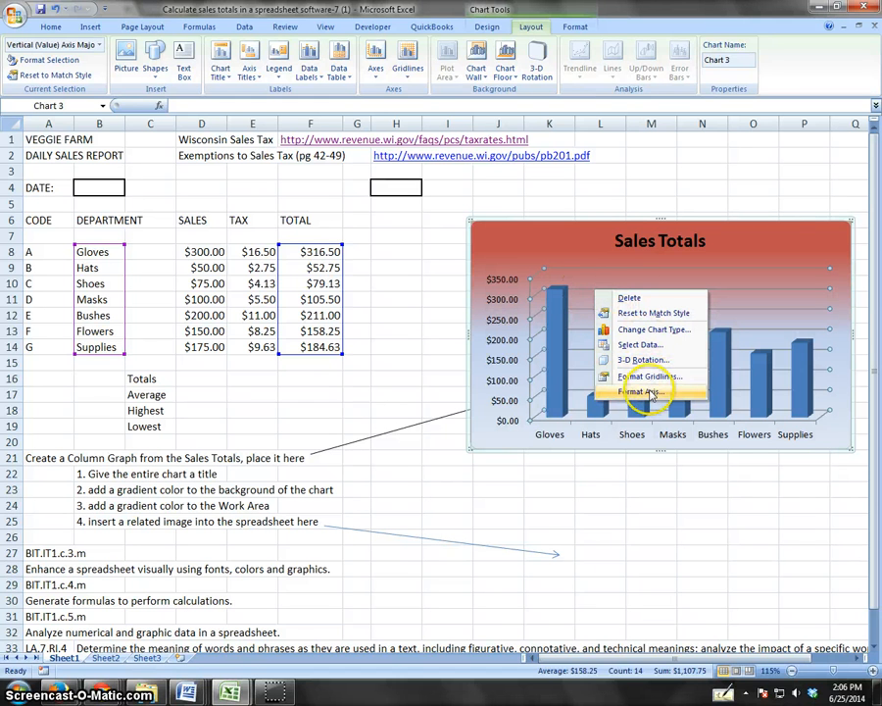
left_click(585, 285)
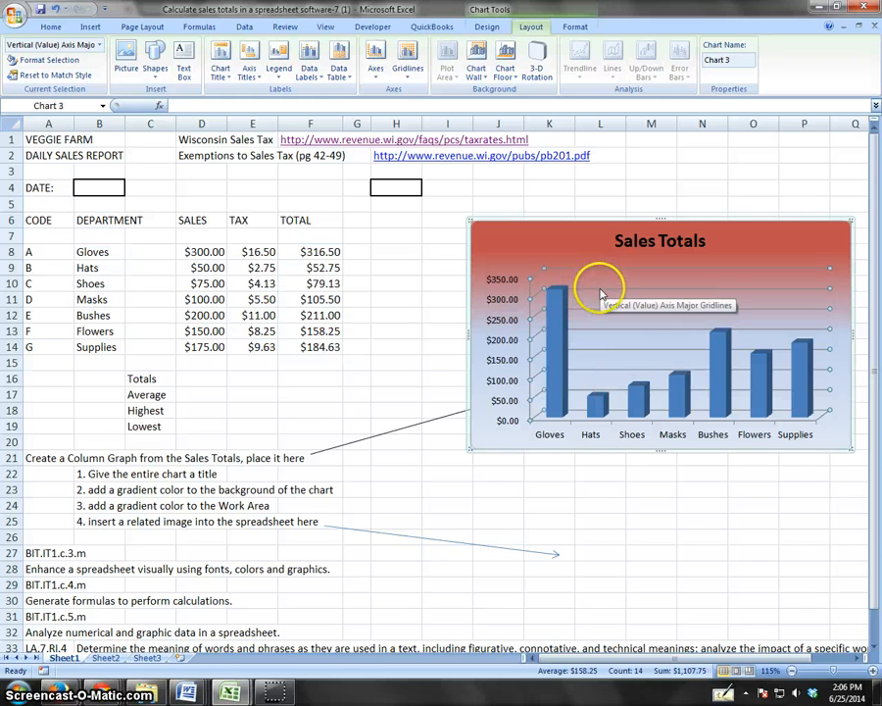
right_click(601, 292)
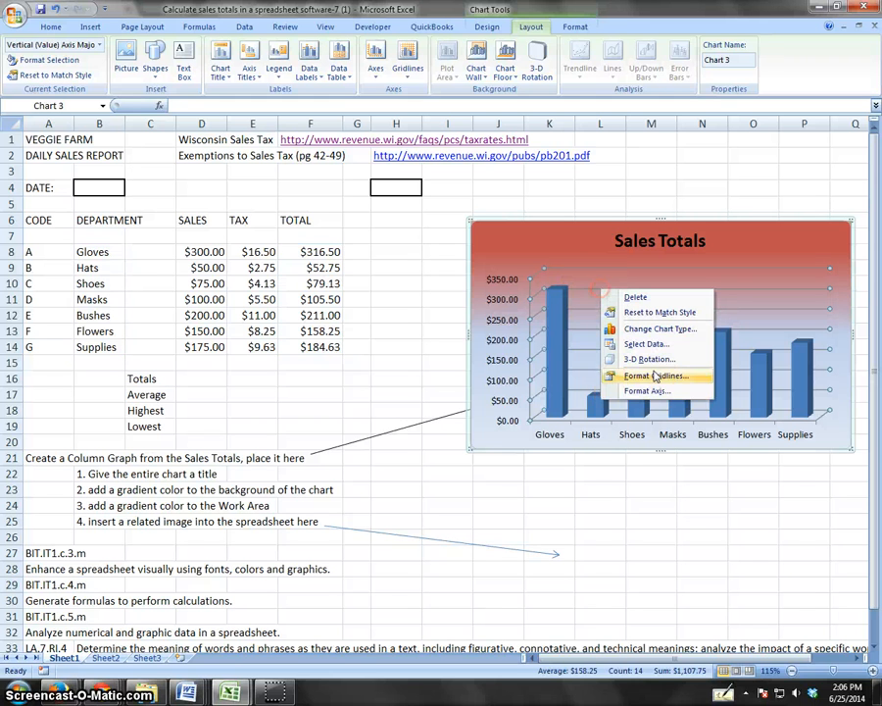
Give the chart walls a gradient fill with the first gradient stop in the aqua theme color
right_click(613, 282)
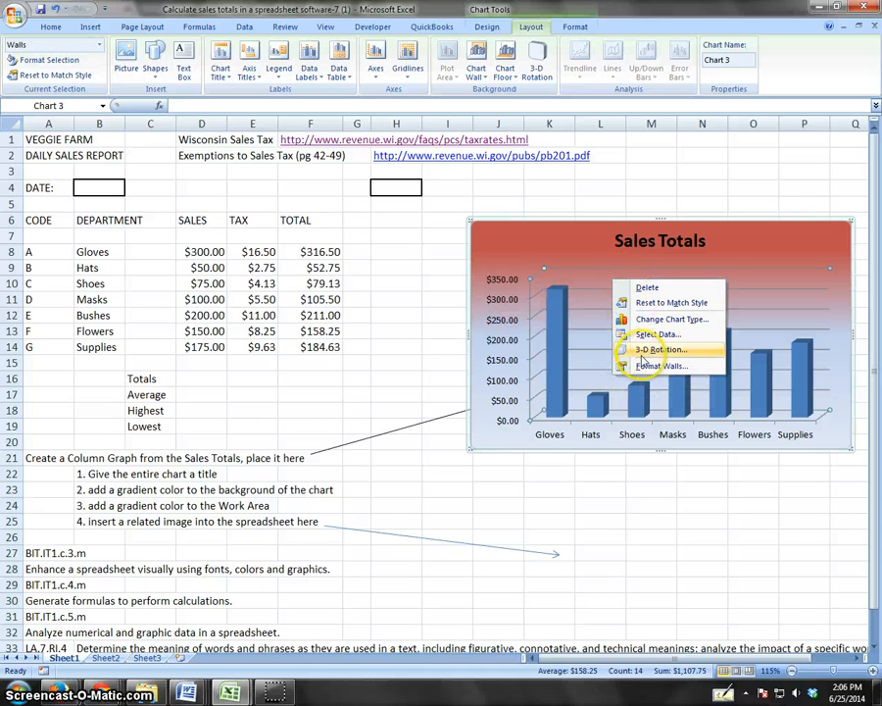
left_click(637, 365)
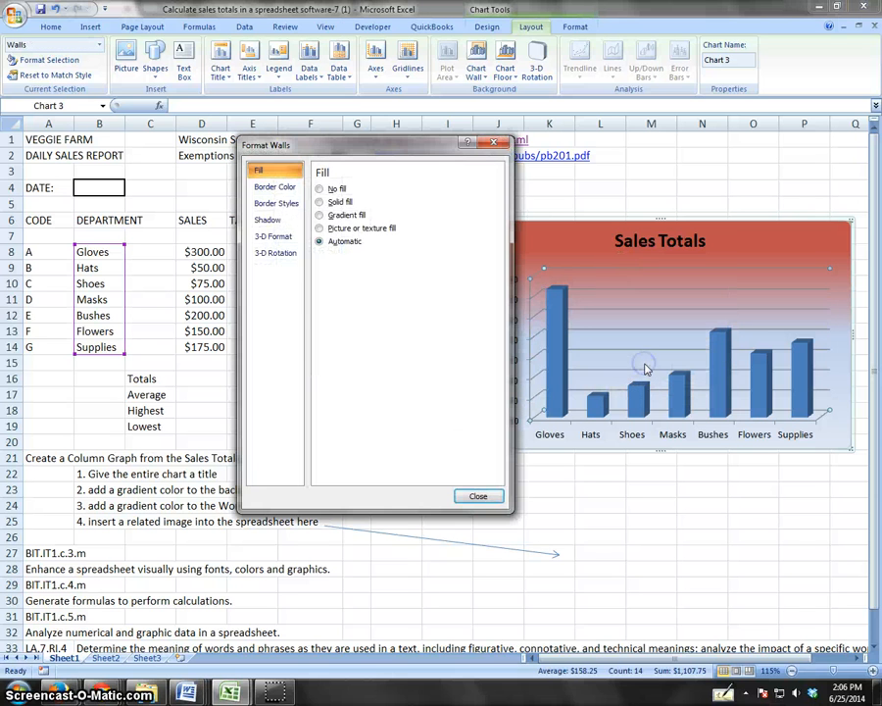
left_click(334, 216)
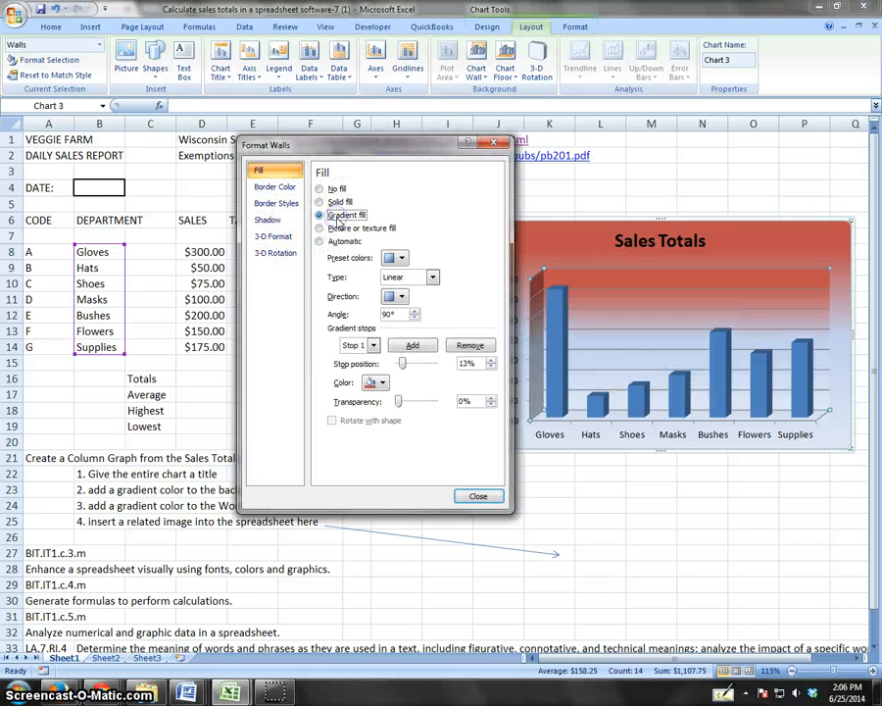
left_click(383, 384)
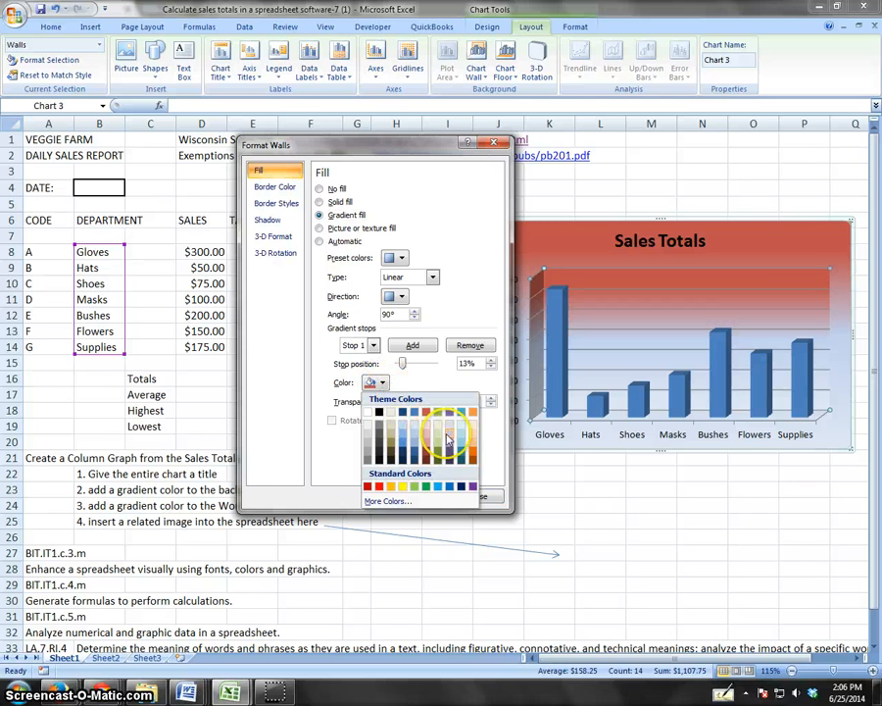
left_click(462, 417)
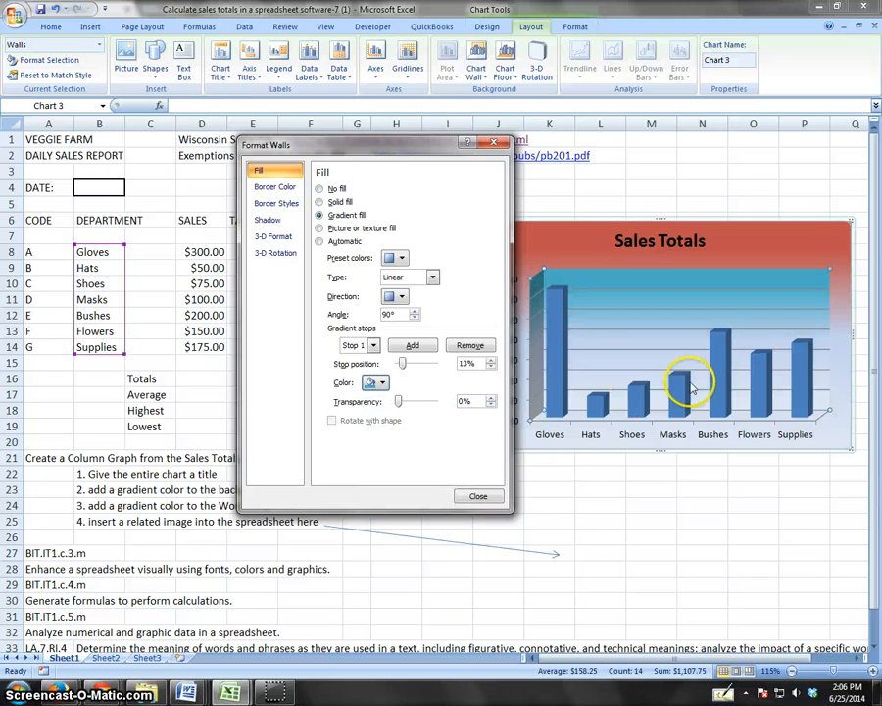
left_click(477, 495)
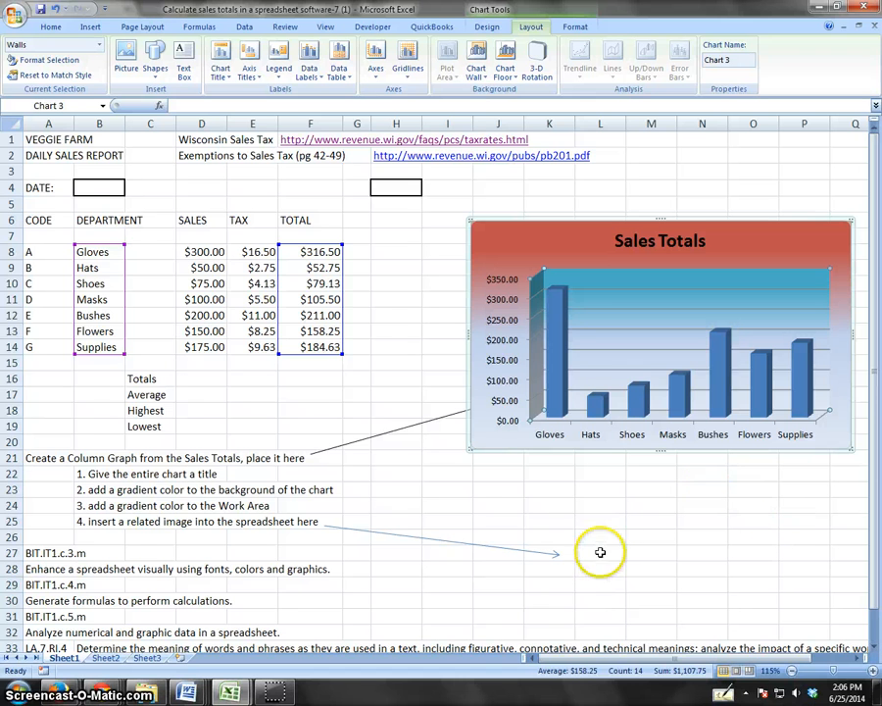
Select the empty Totals, Average, Highest and Lowest cells D16:F19 beneath the sales table
scroll(640, 508, "down", 1)
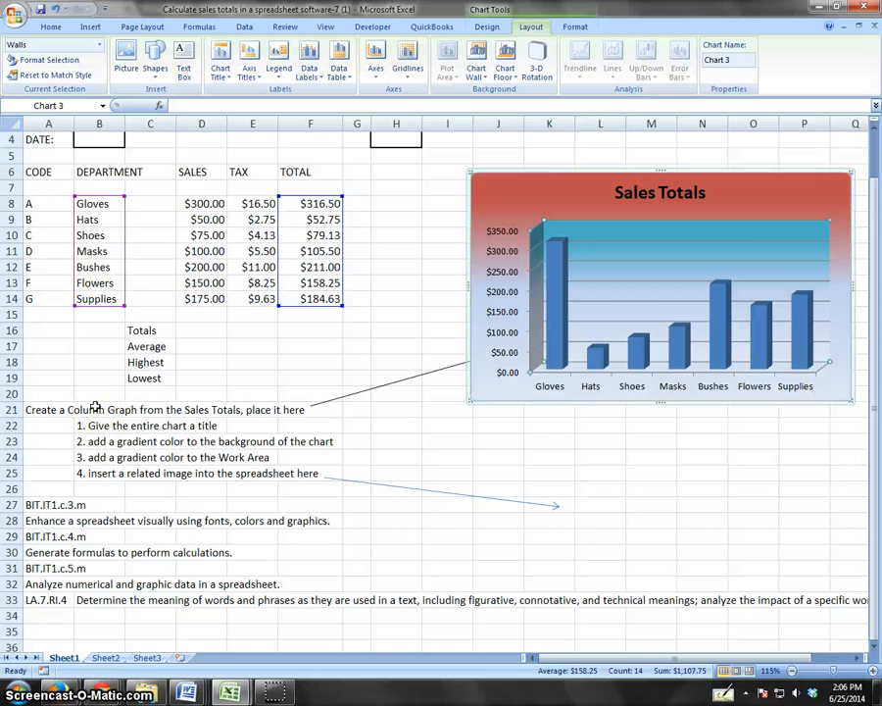
scroll(95, 406, "up", 1)
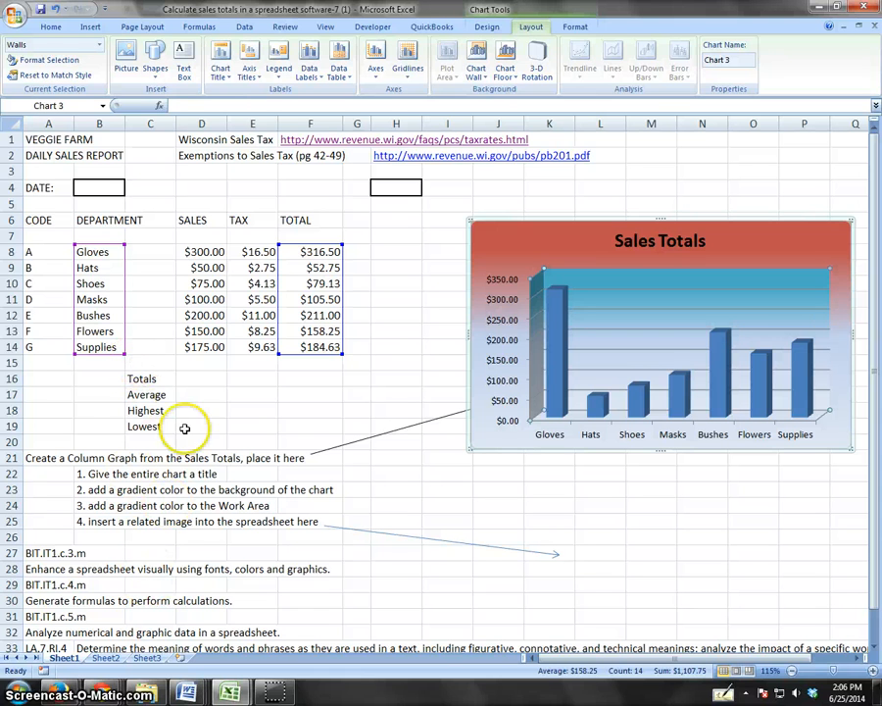
left_click_drag(188, 380, 308, 426)
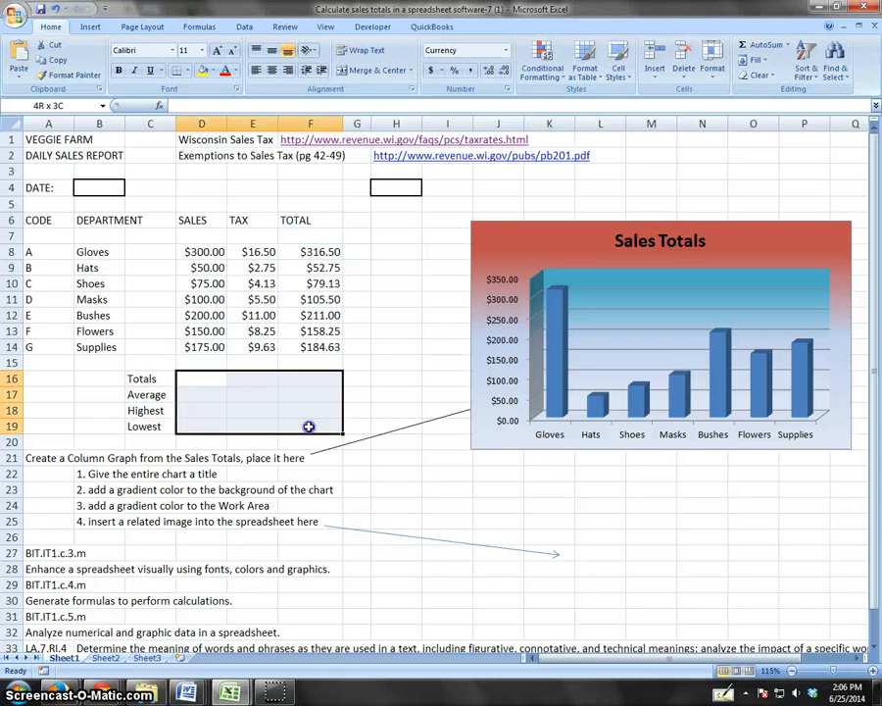